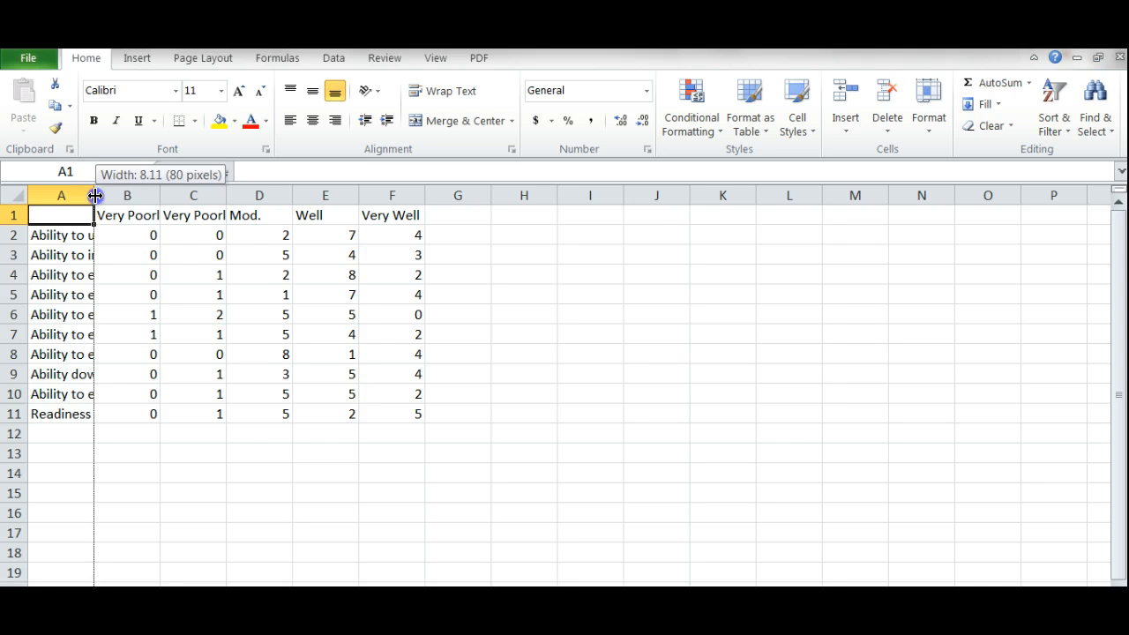
AutoFit columns A, B and C to show the ability descriptions and the Very Poorly headings in full
{"action": "double_click", "coordinate": [94, 195]}
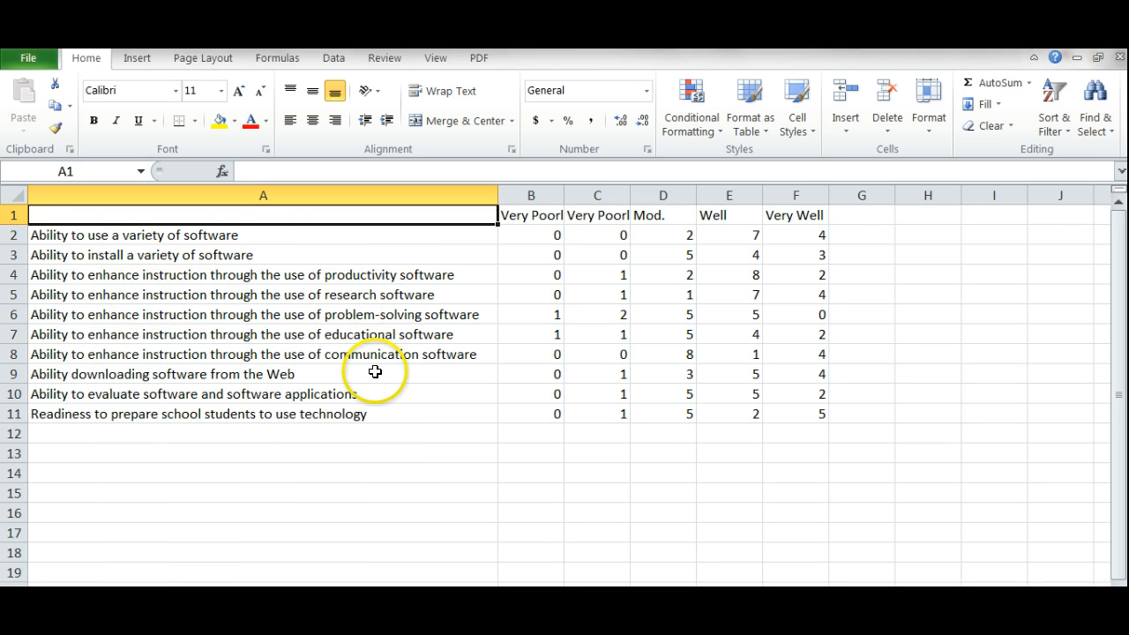
{"action": "left_click", "coordinate": [550, 216]}
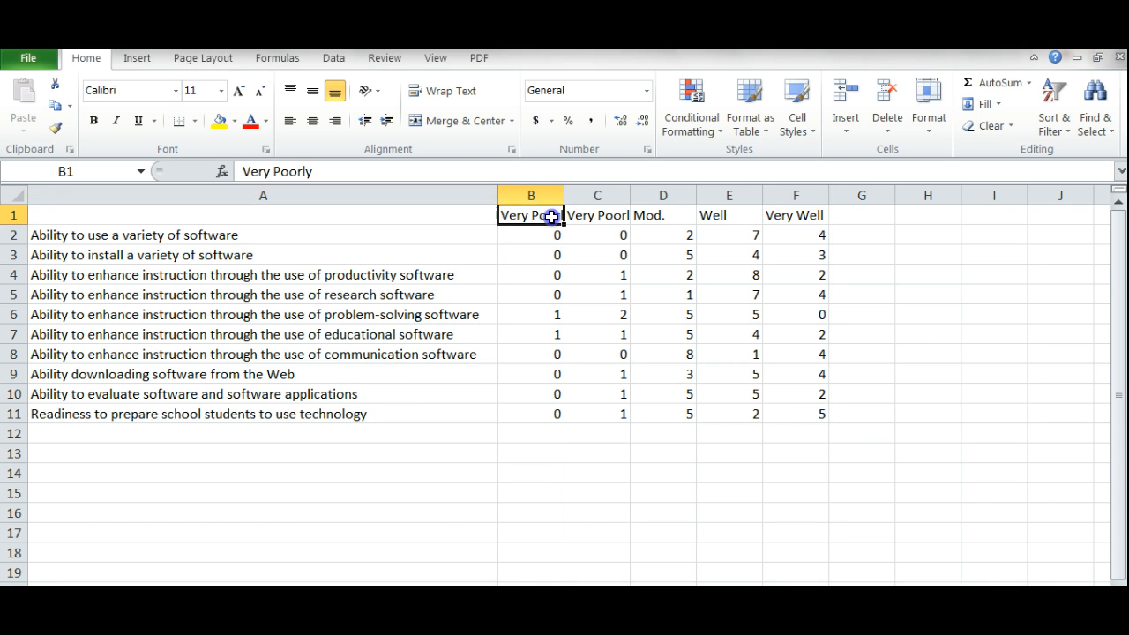
{"action": "left_click", "coordinate": [926, 122]}
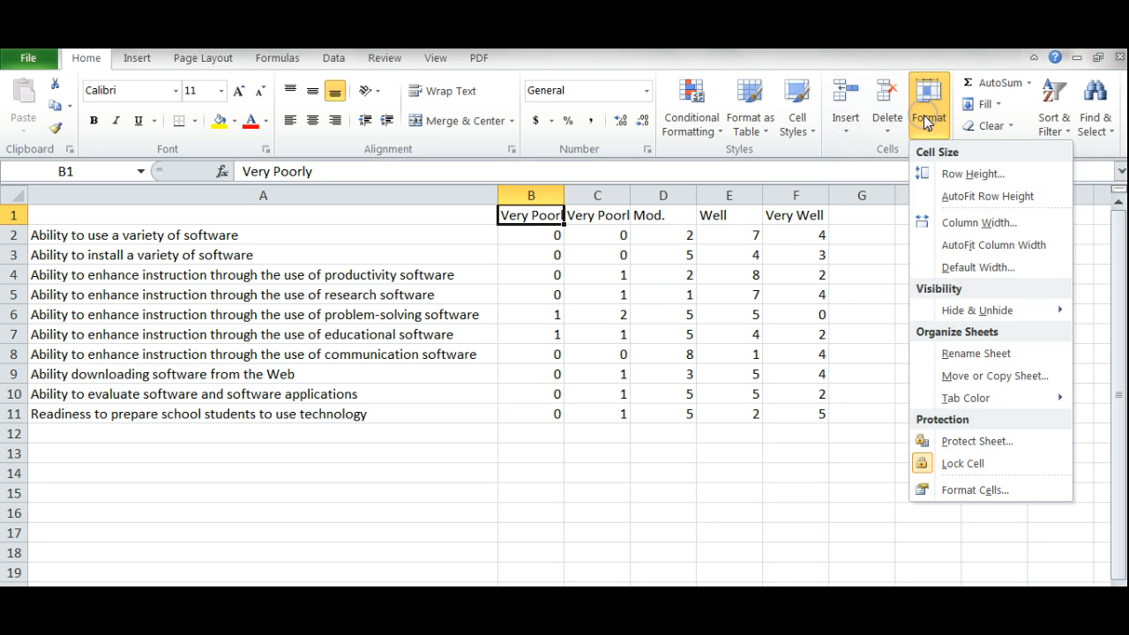
{"action": "left_click", "coordinate": [950, 251]}
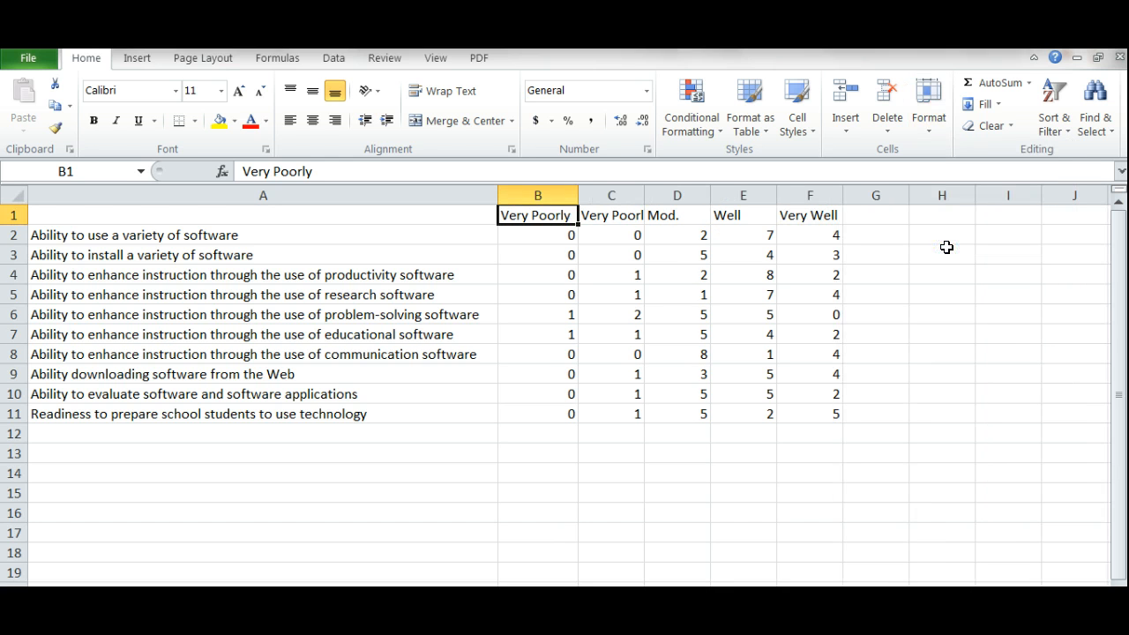
{"action": "left_click", "coordinate": [619, 217]}
{"action": "left_click", "coordinate": [928, 118]}
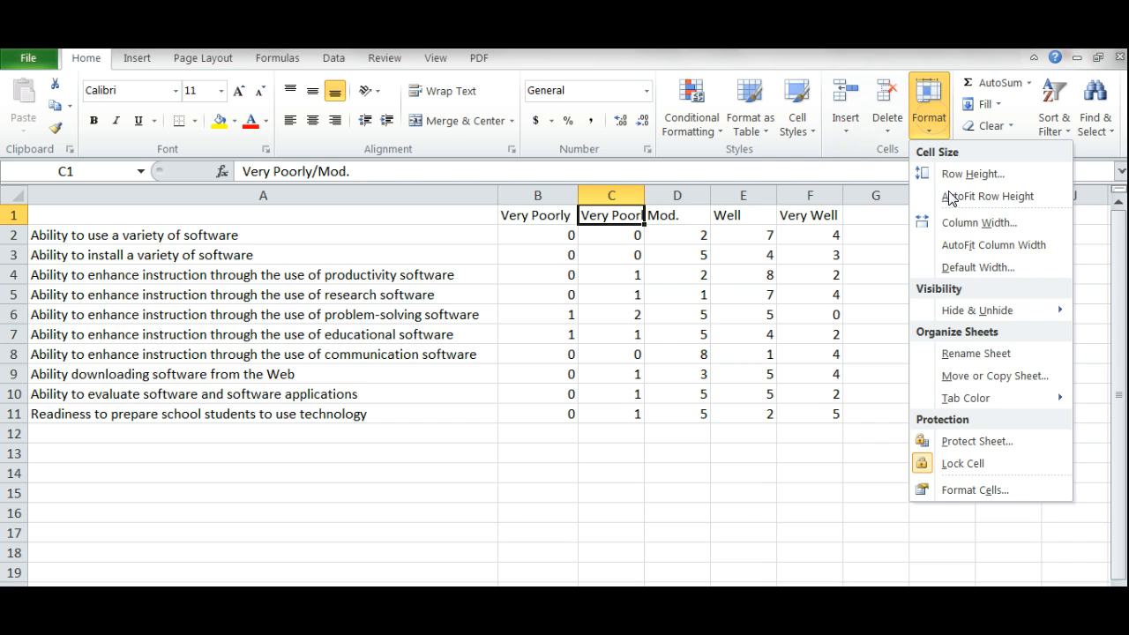
{"action": "left_click", "coordinate": [957, 247]}
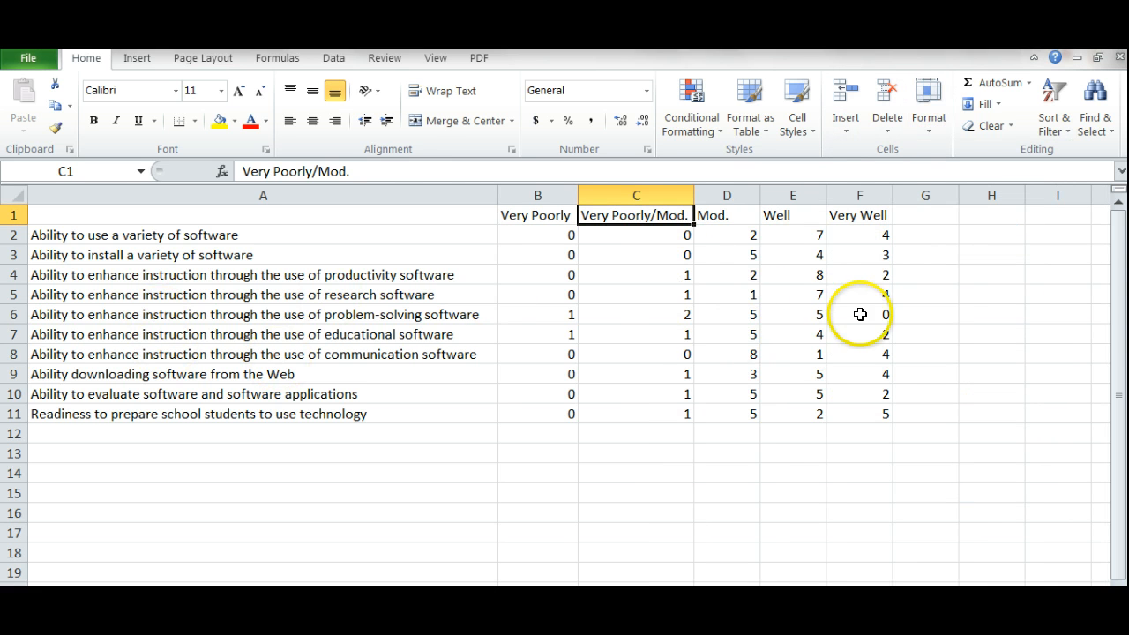
Select the survey table A1:F11 and insert a 3-D clustered cylinder column chart
{"action": "left_click", "coordinate": [68, 222]}
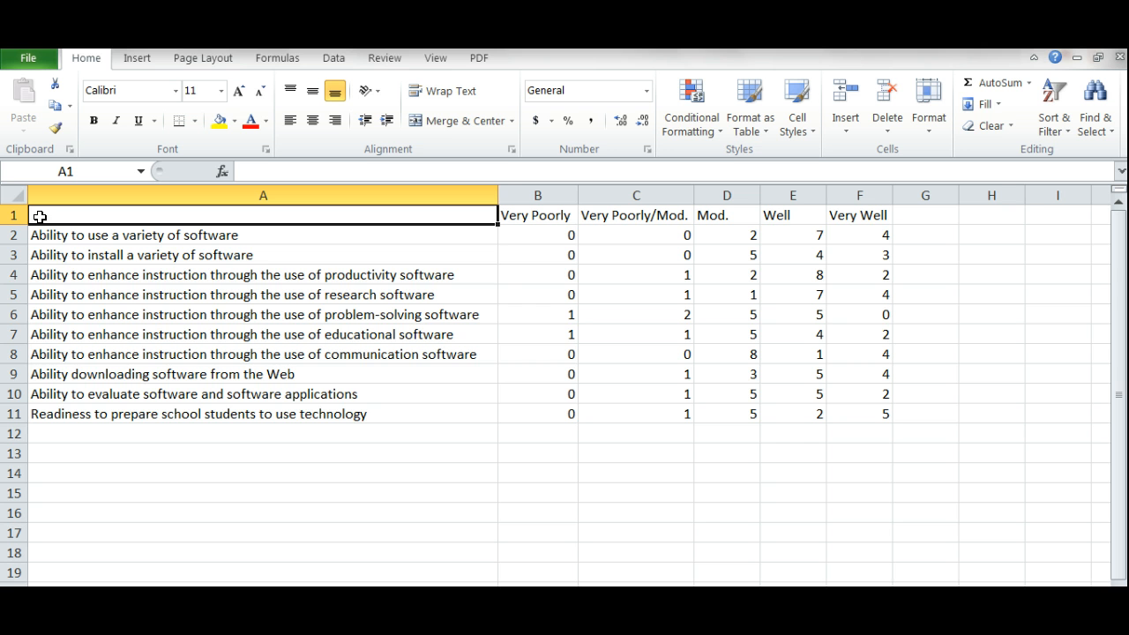
{"action": "left_click_drag", "start_coordinate": [40, 216], "coordinate": [294, 438]}
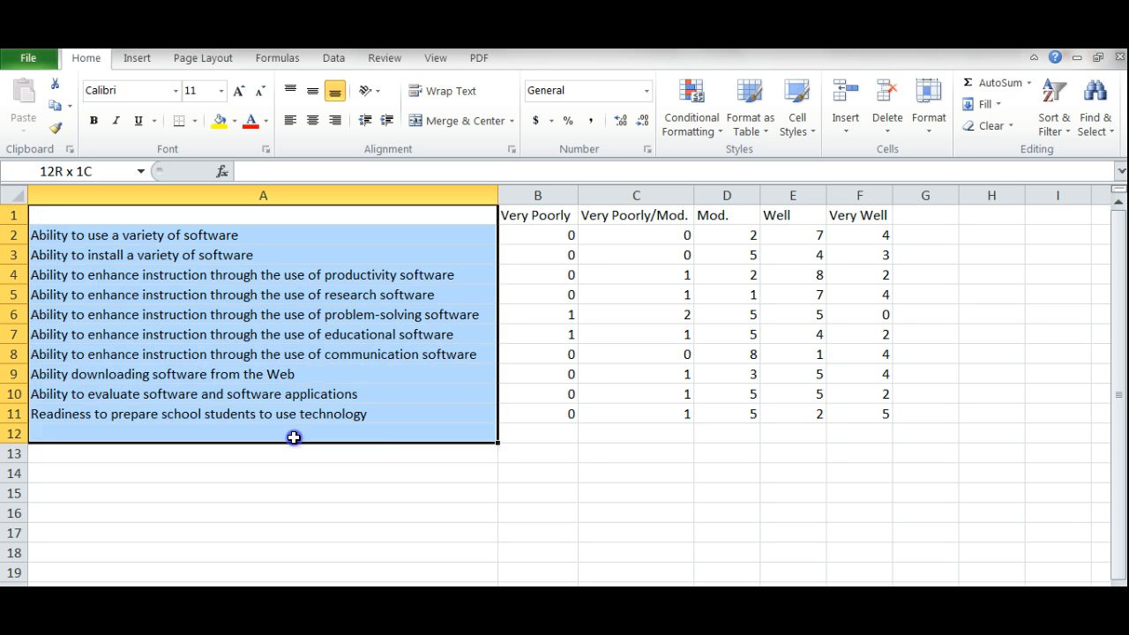
{"action": "left_click_drag", "start_coordinate": [392, 441], "coordinate": [882, 415]}
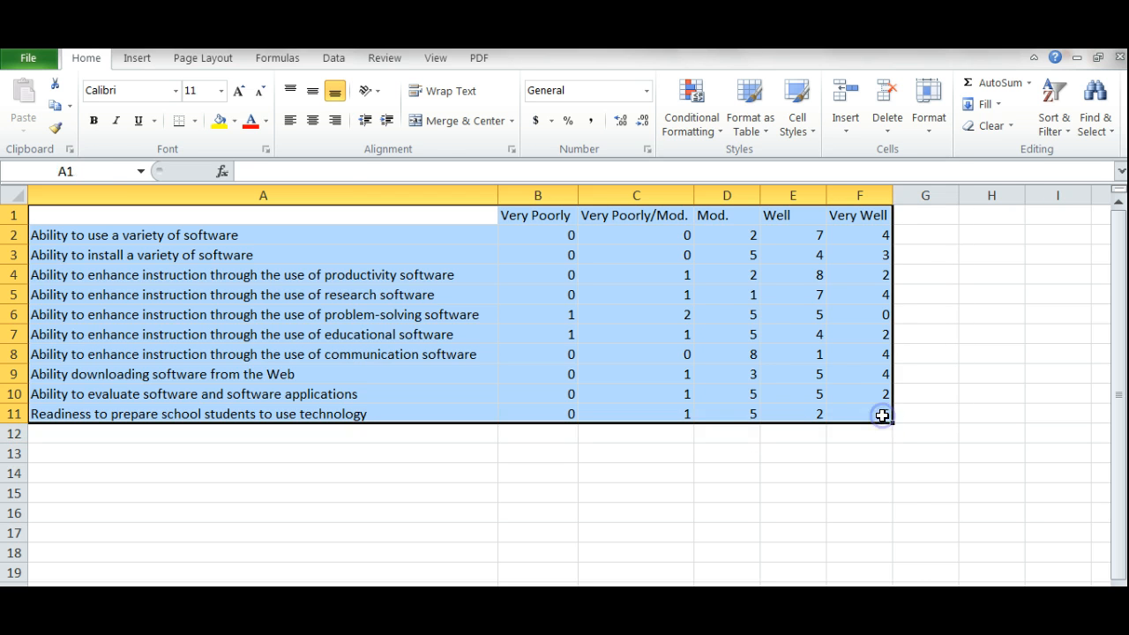
{"action": "left_click", "coordinate": [129, 58]}
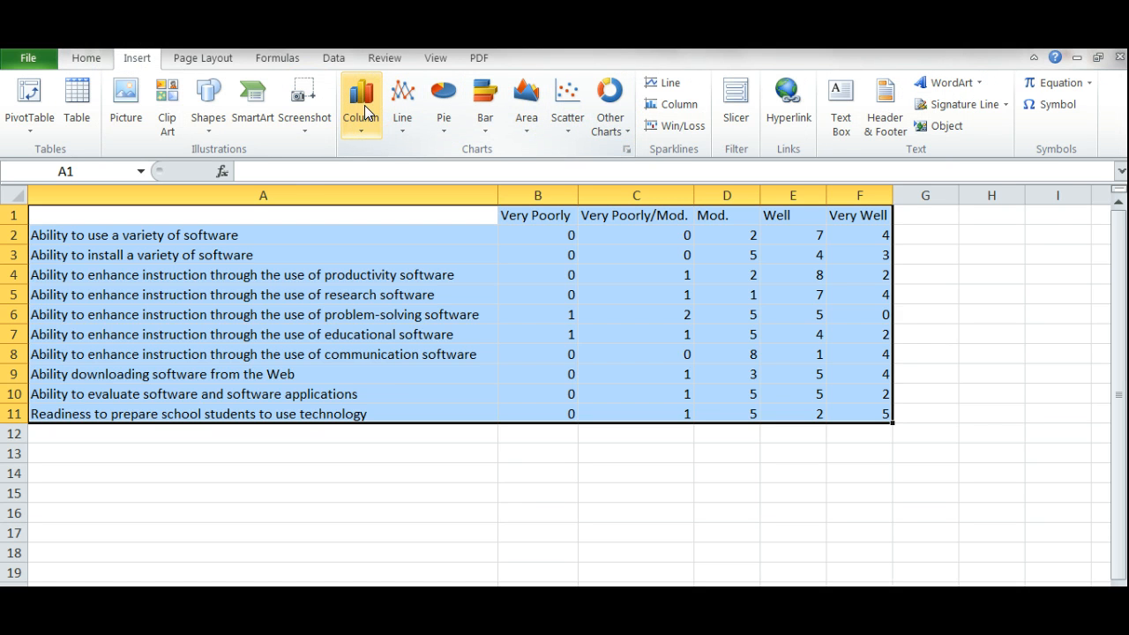
{"action": "left_click", "coordinate": [365, 112]}
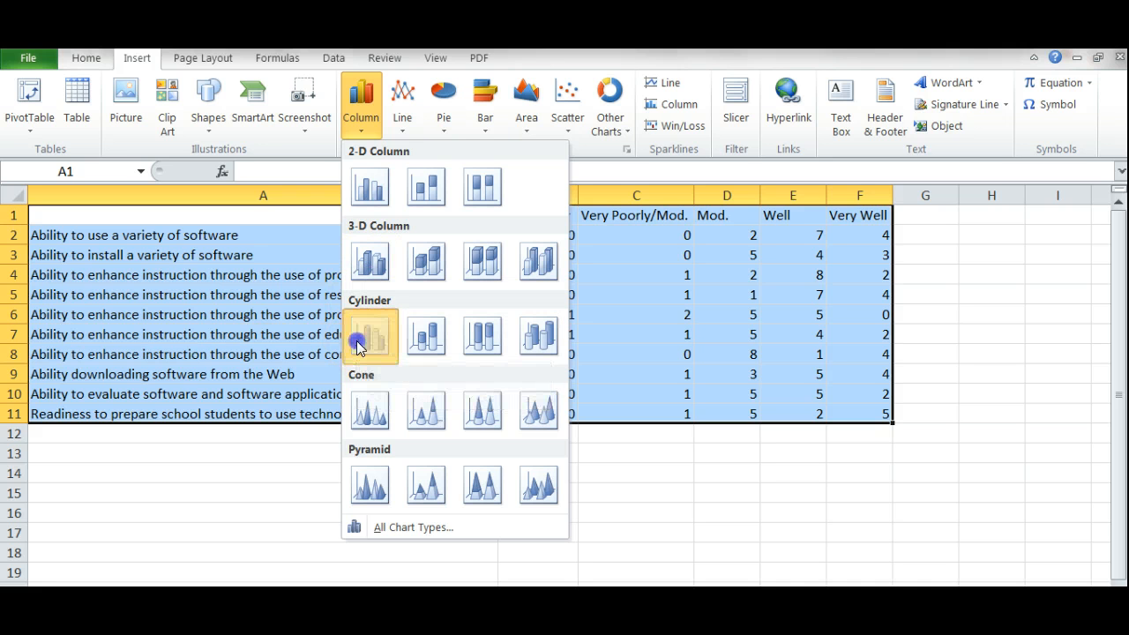
{"action": "left_click", "coordinate": [368, 335]}
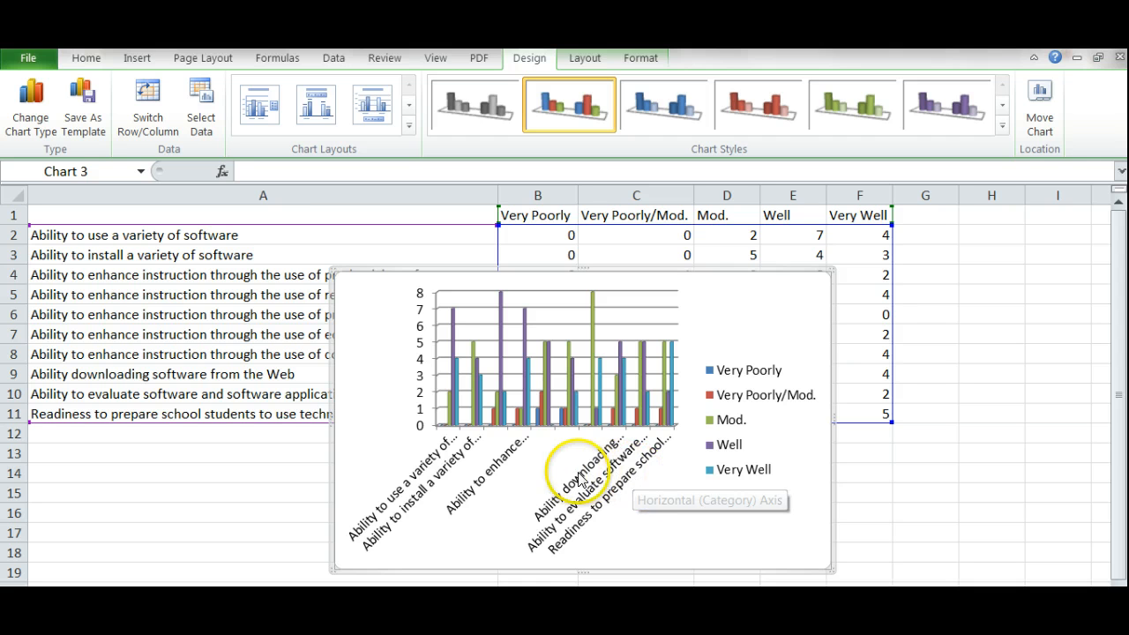
Switch the chart's rows and columns so bars group under the five rating levels
{"action": "left_click", "coordinate": [484, 467]}
{"action": "left_click", "coordinate": [198, 60]}
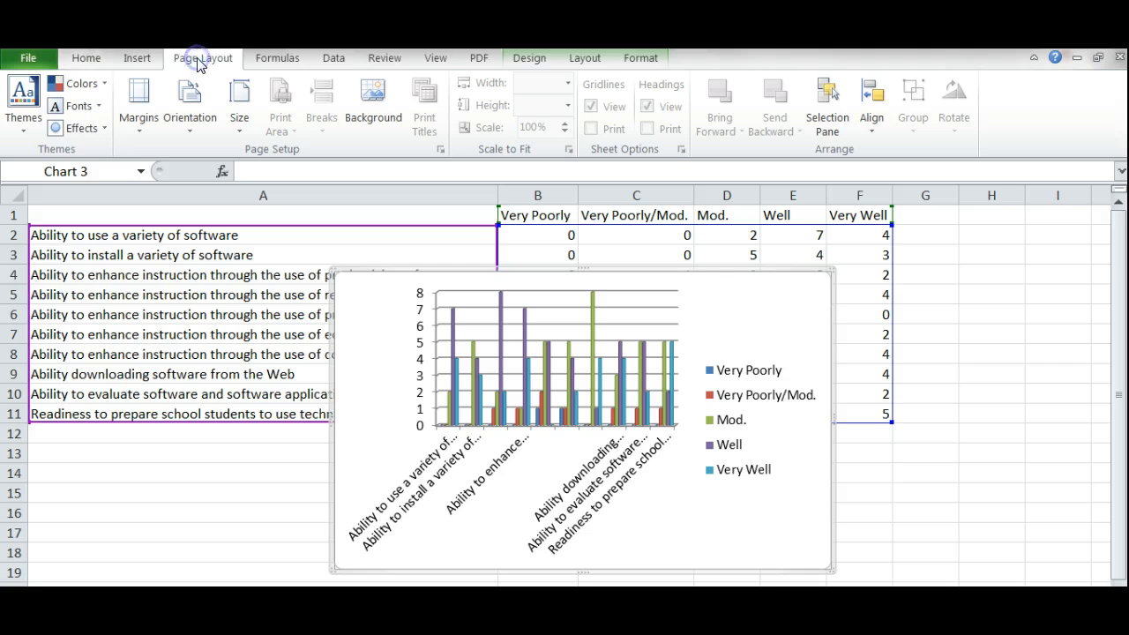
{"action": "left_click", "coordinate": [137, 60]}
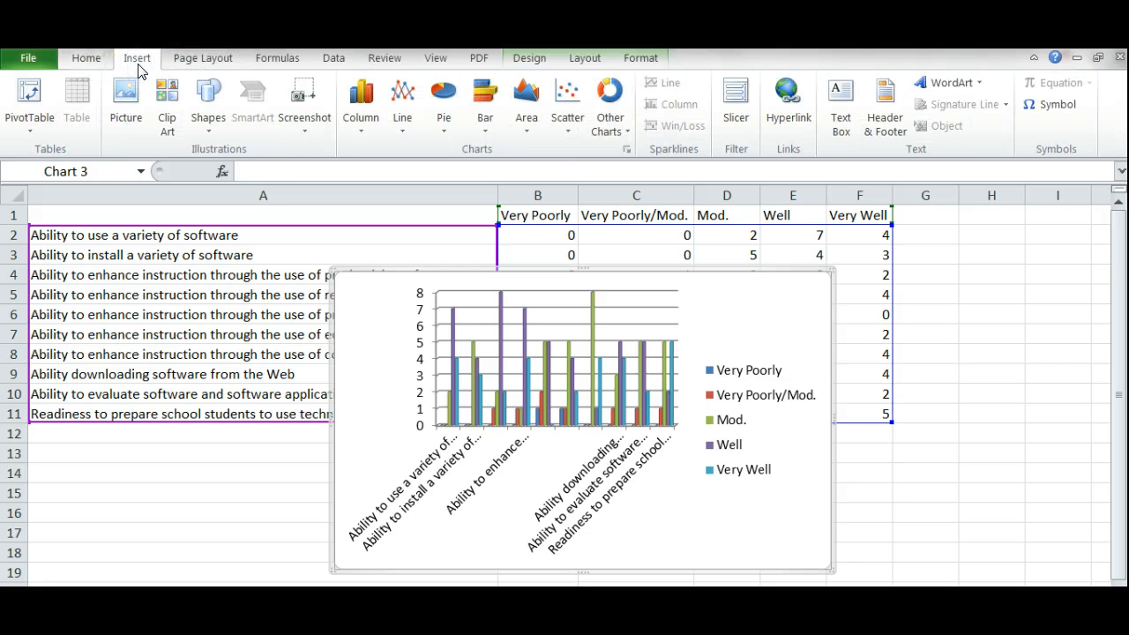
{"action": "left_click", "coordinate": [86, 58]}
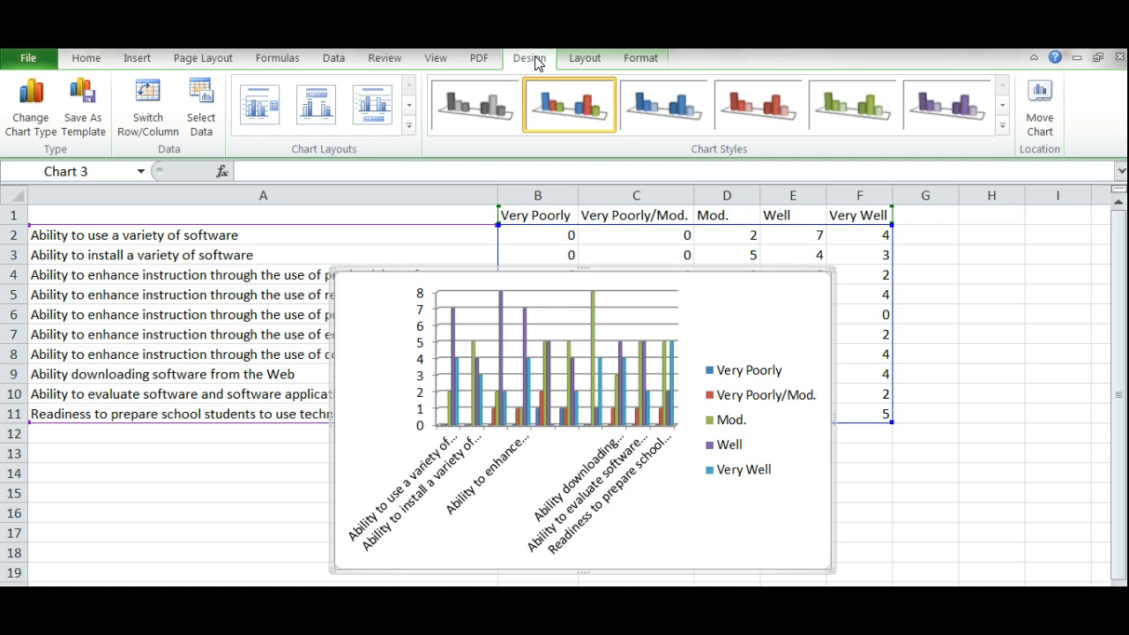
{"action": "left_click", "coordinate": [150, 106]}
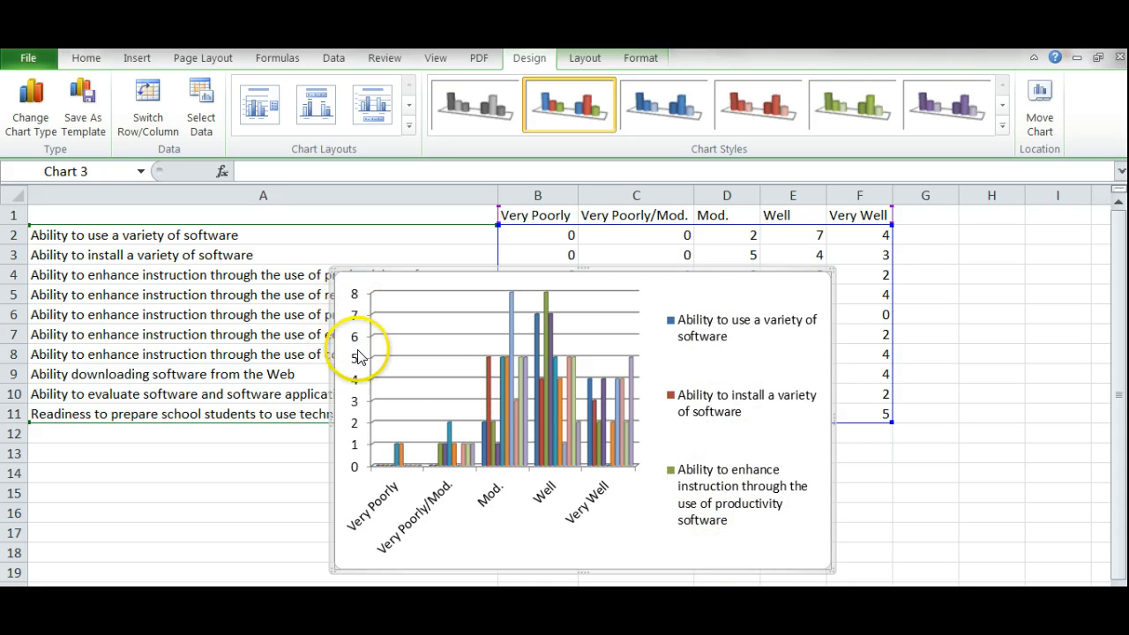
{"action": "left_click", "coordinate": [643, 280]}
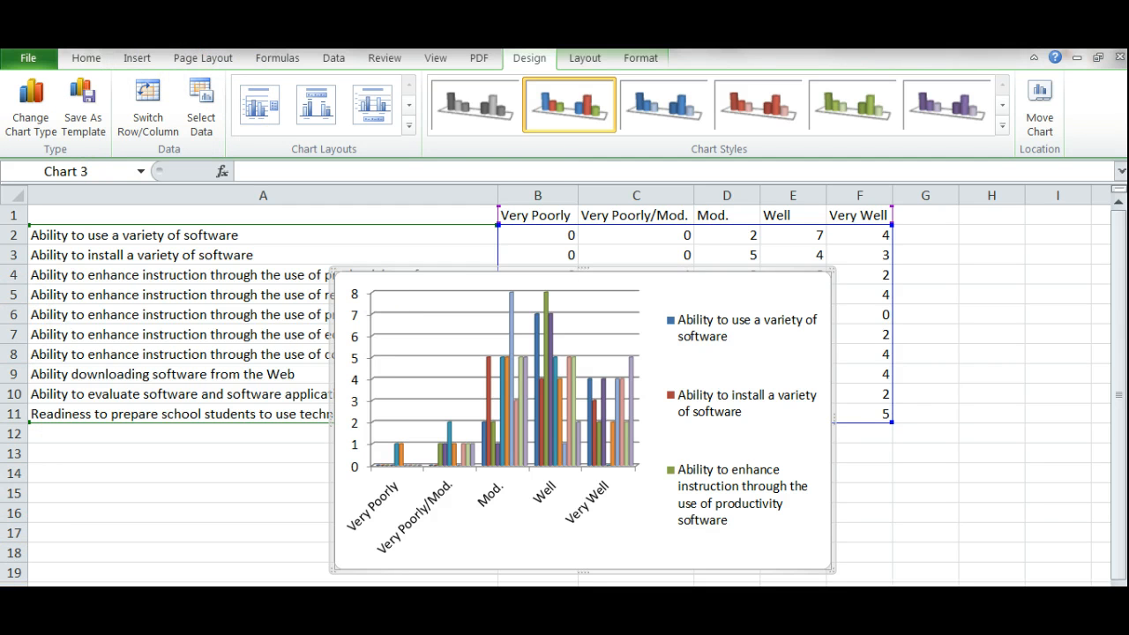
Add a rotated vertical axis title reading 'Number of People'
{"action": "left_click", "coordinate": [589, 59]}
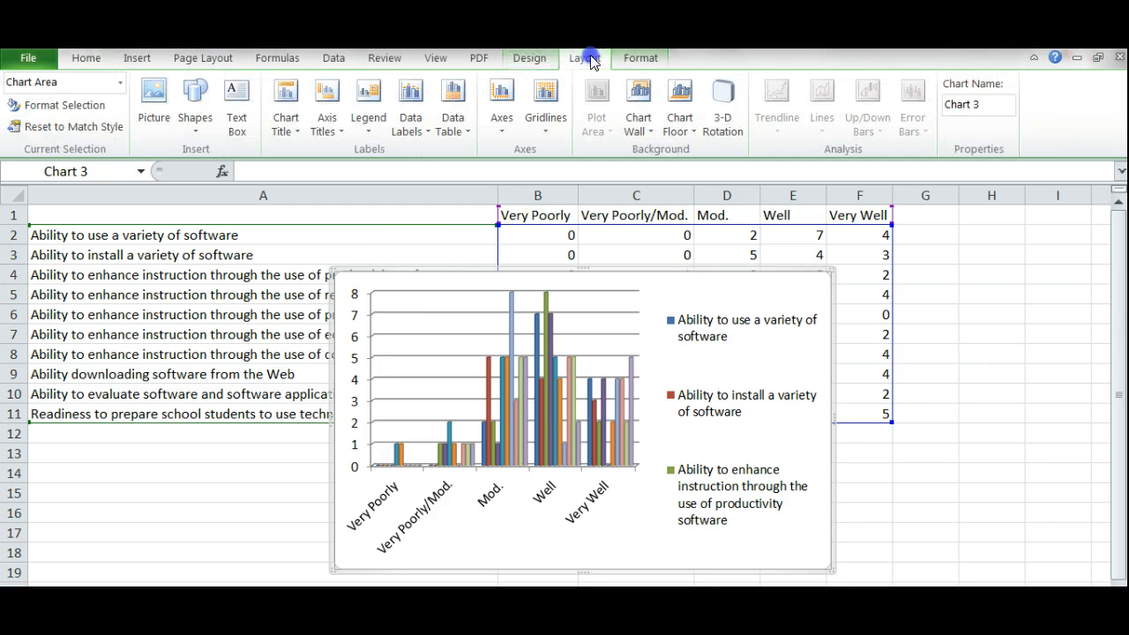
{"action": "left_click", "coordinate": [326, 122]}
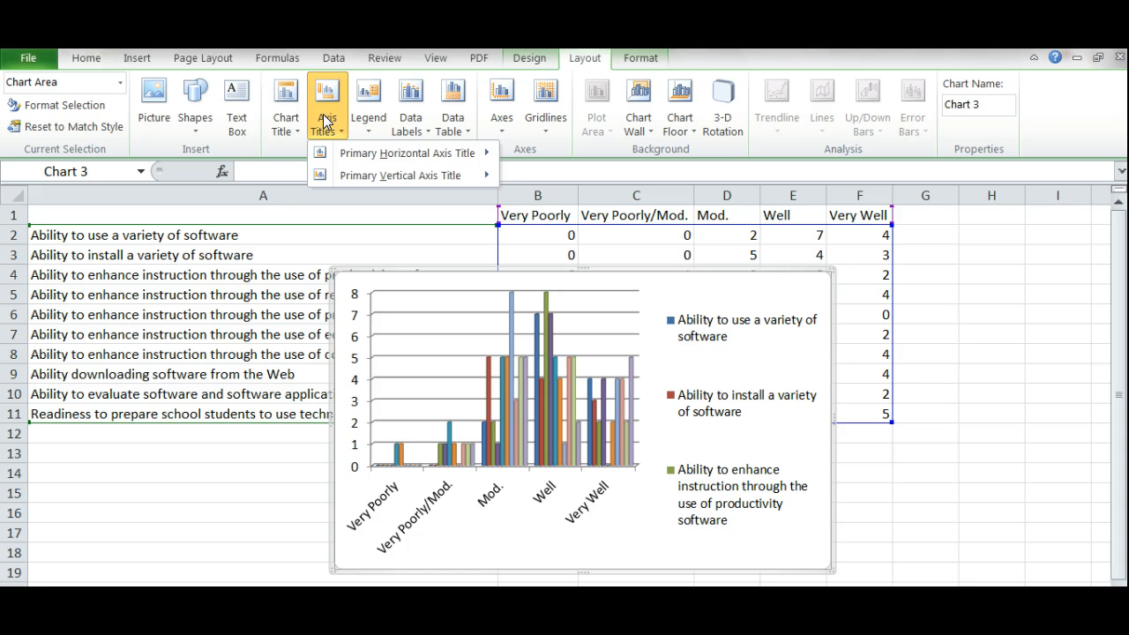
{"action": "mouse_move", "coordinate": [392, 161]}
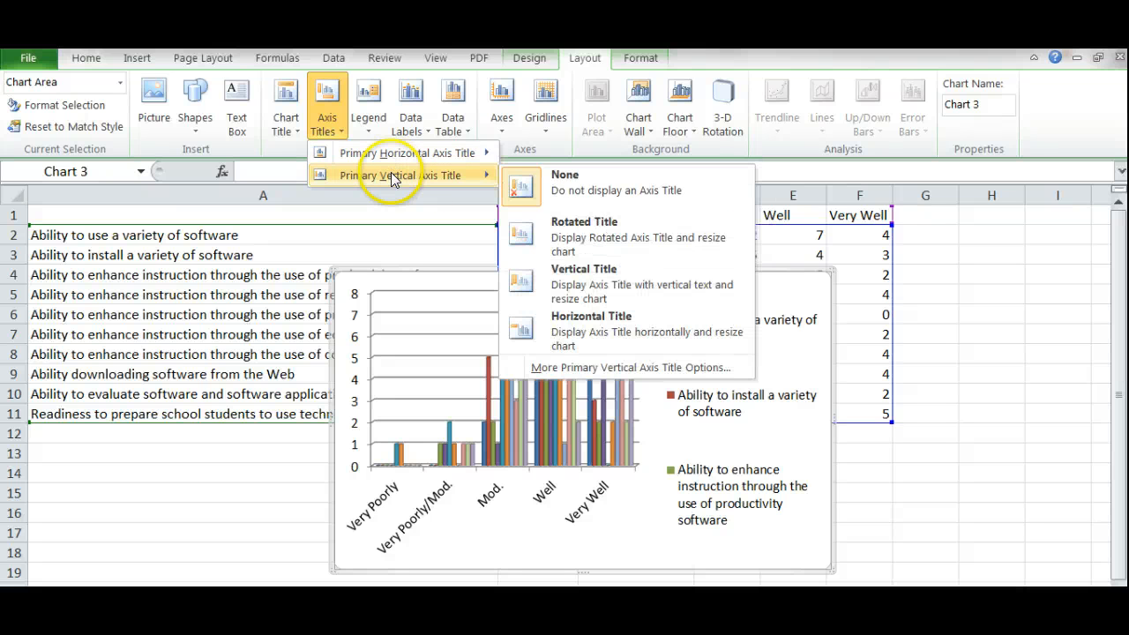
{"action": "left_click", "coordinate": [550, 228]}
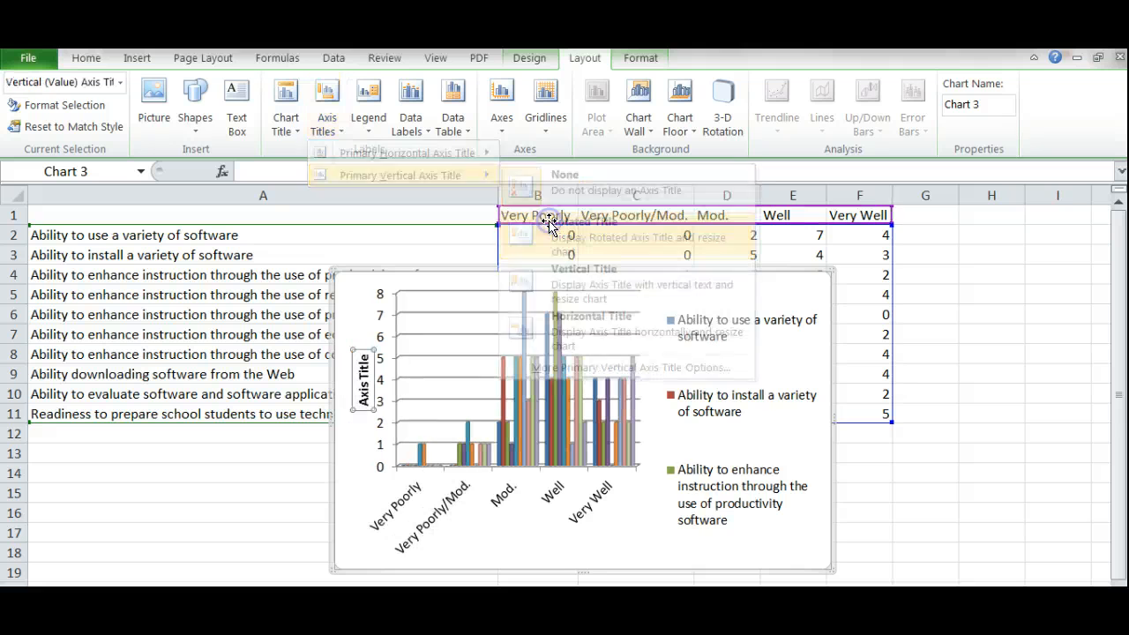
{"action": "left_click_drag", "start_coordinate": [364, 360], "coordinate": [365, 365]}
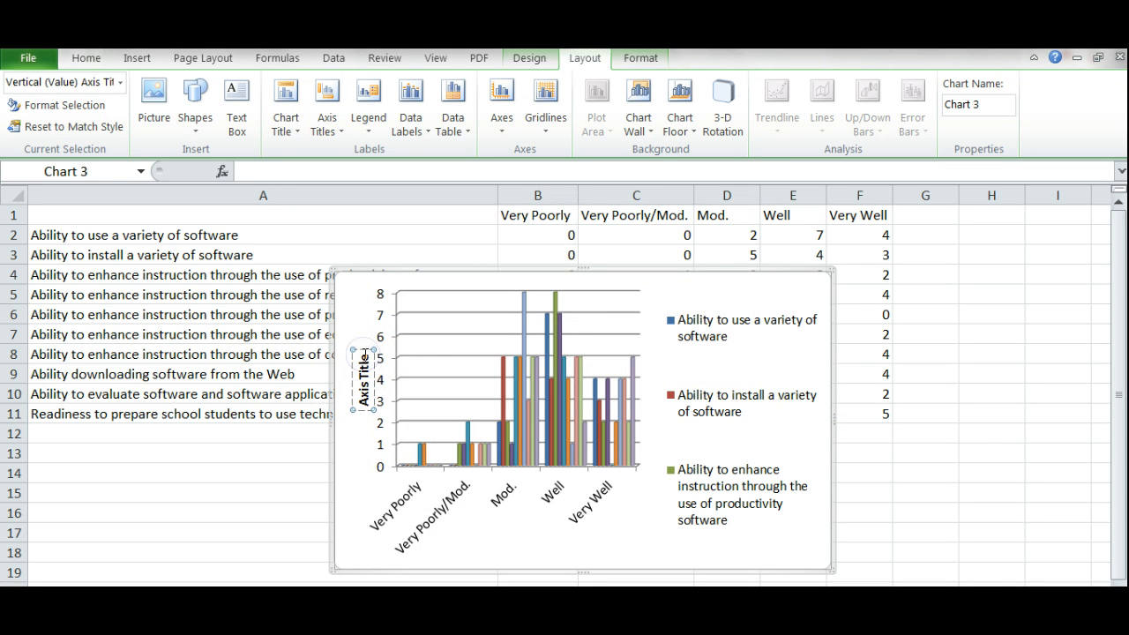
{"action": "key", "text": "BackSpace"}
{"action": "key", "text": "BackSpace"}
{"action": "key", "text": "BackSpace"}
{"action": "key", "text": "BackSpace"}
{"action": "key", "text": "BackSpace"}
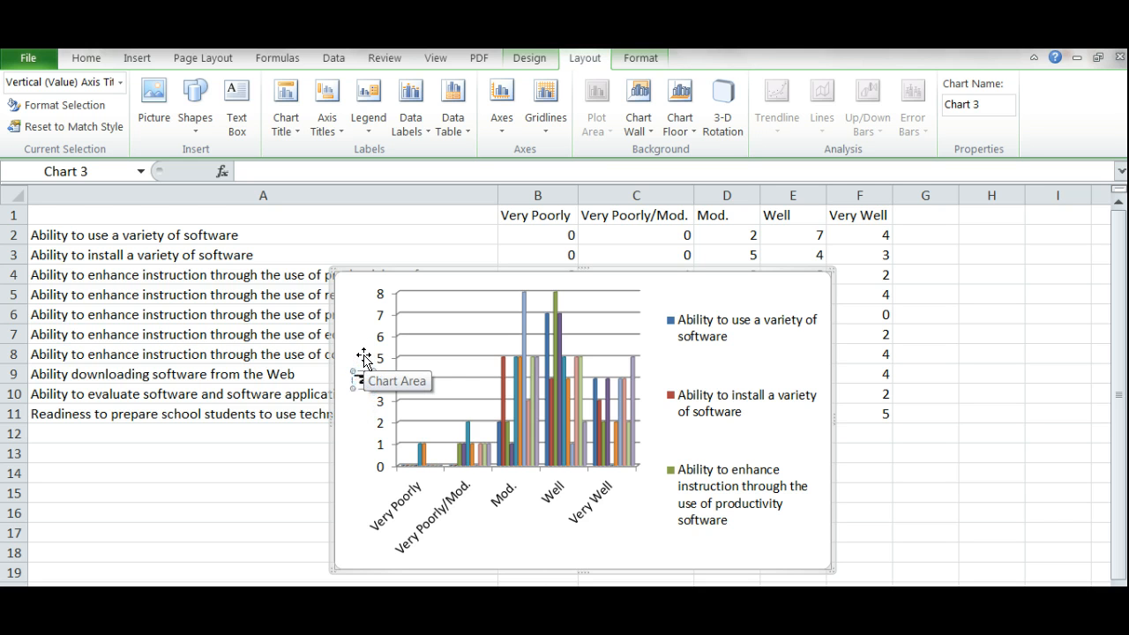
{"action": "type", "text": "Number"}
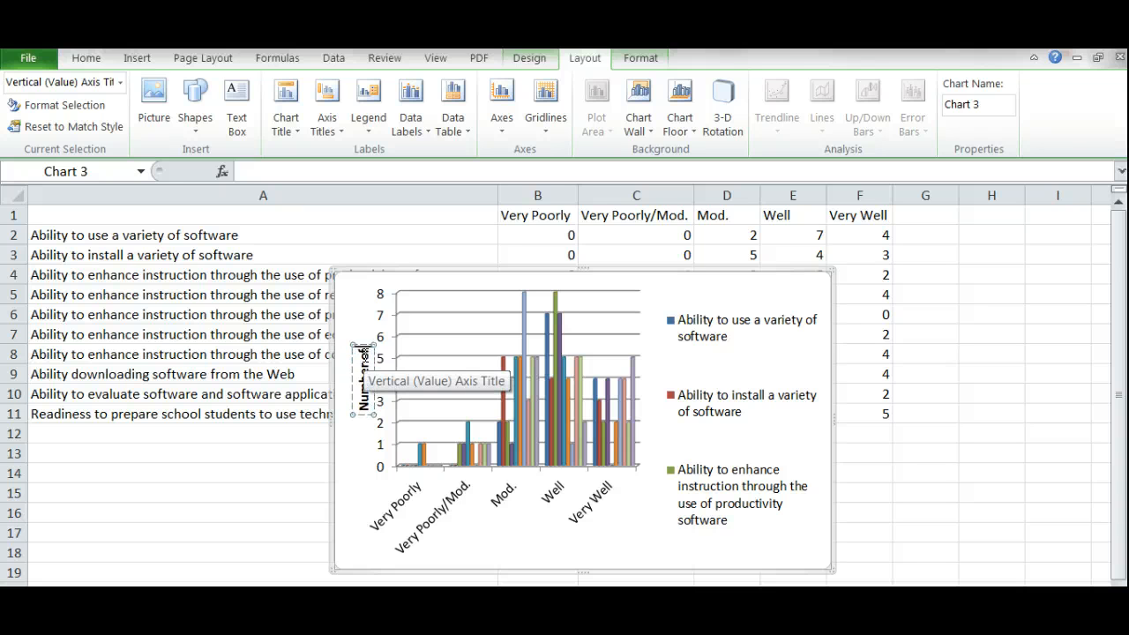
{"action": "type", "text": " of People"}
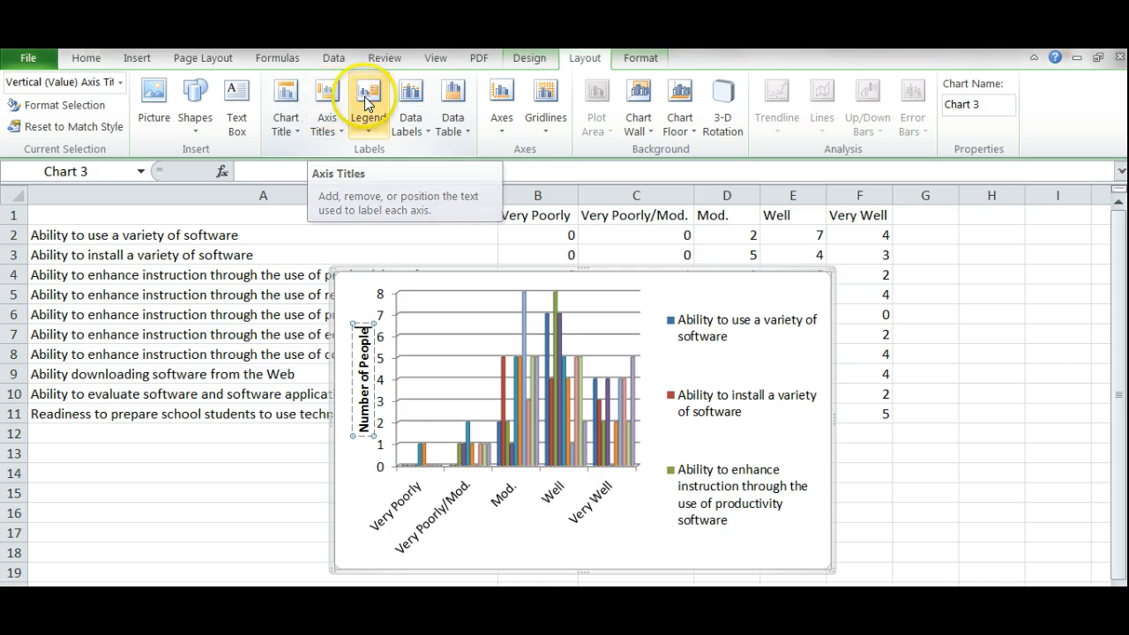
Add a title below the horizontal axis reading 'How Prepared/Proficient'
{"action": "left_click", "coordinate": [327, 106]}
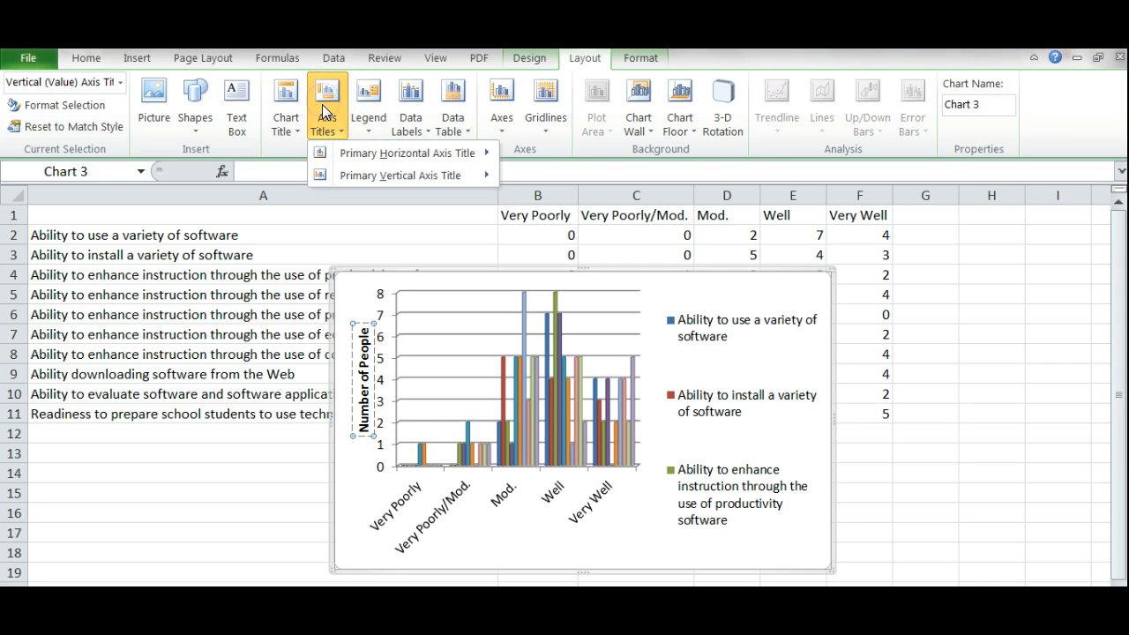
{"action": "left_click", "coordinate": [333, 154]}
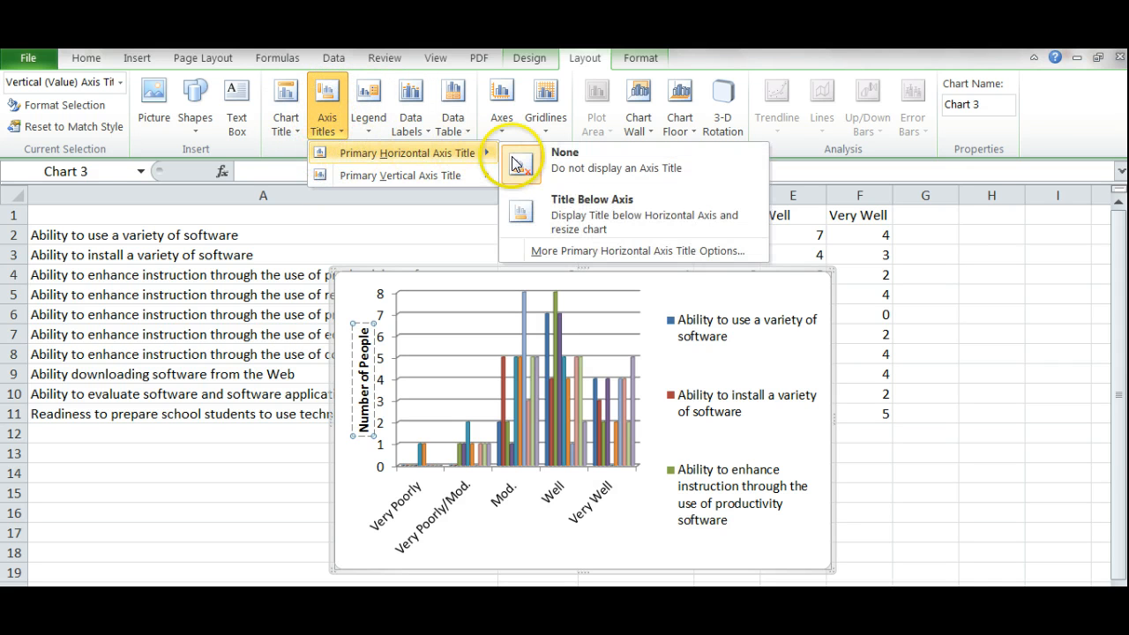
{"action": "left_click", "coordinate": [590, 218]}
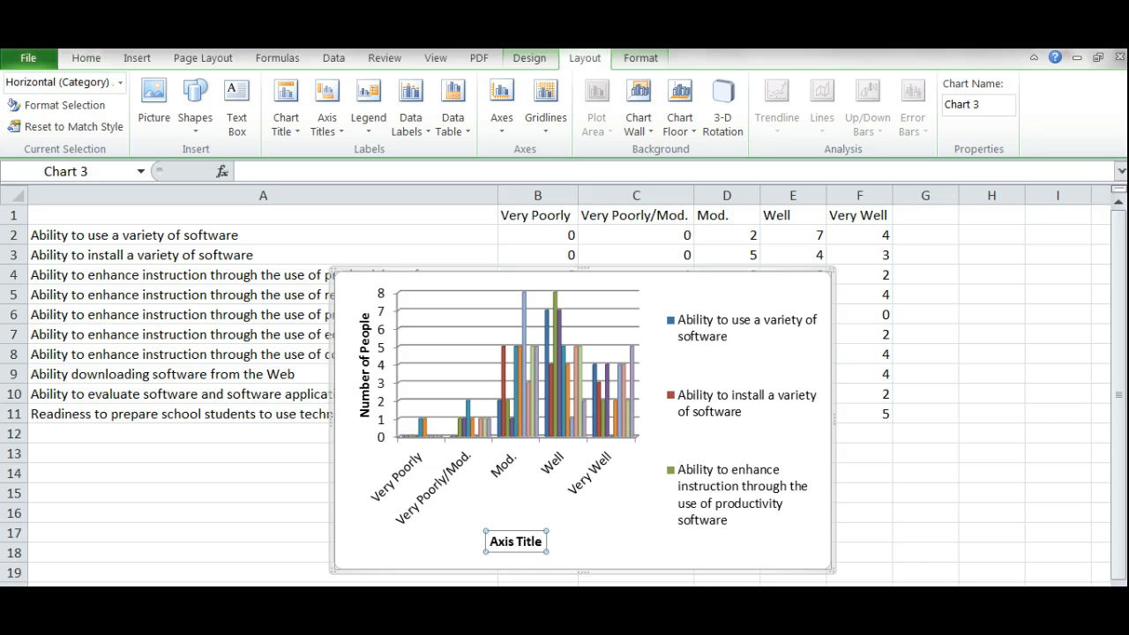
{"action": "left_click", "coordinate": [538, 541]}
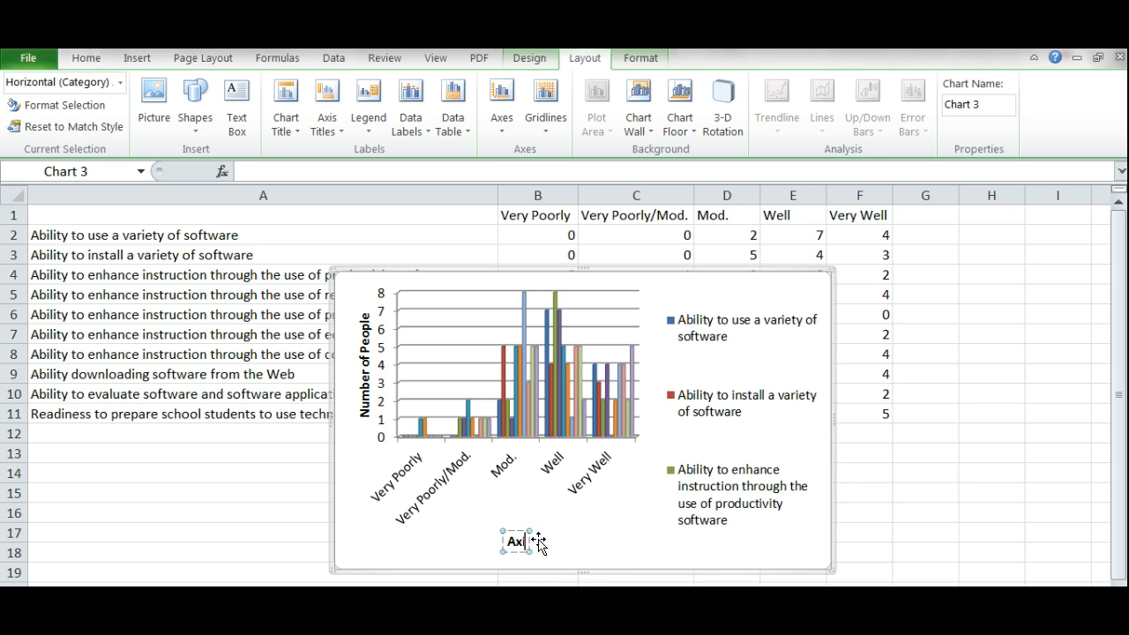
{"action": "key", "text": "BackSpace"}
{"action": "key", "text": "BackSpace"}
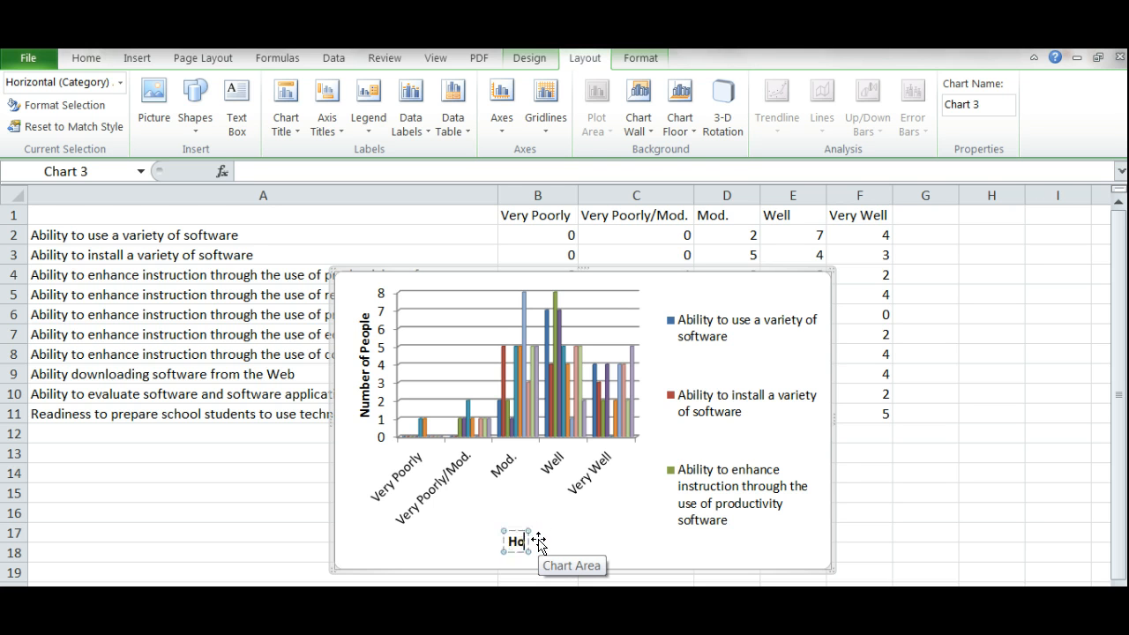
{"action": "type", "text": "How Prepare"}
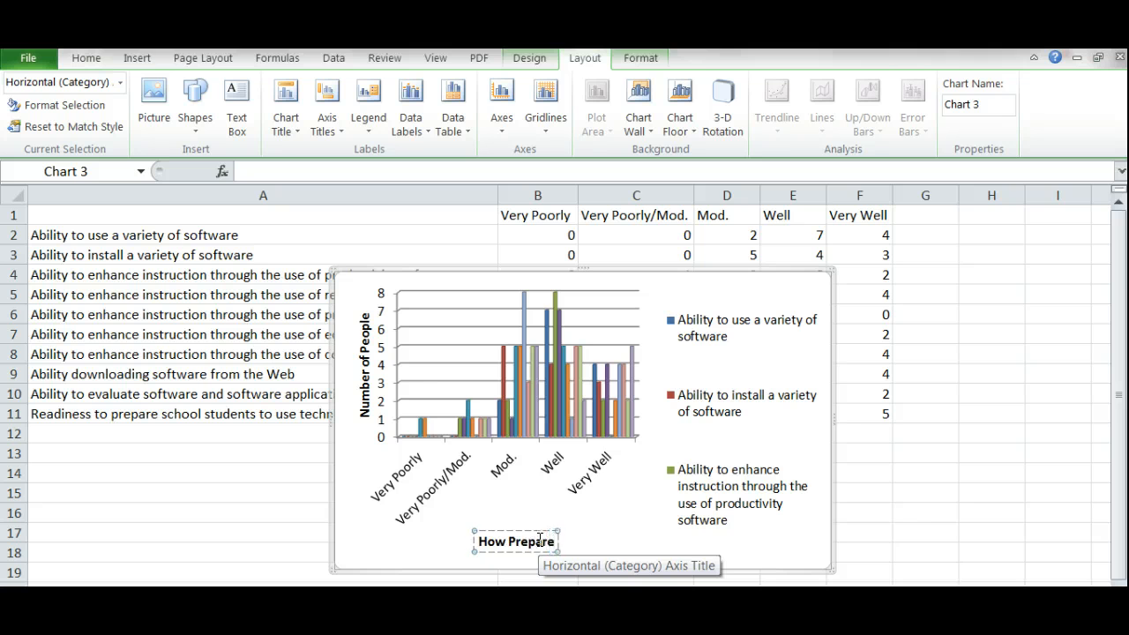
{"action": "type", "text": "d/Prof"}
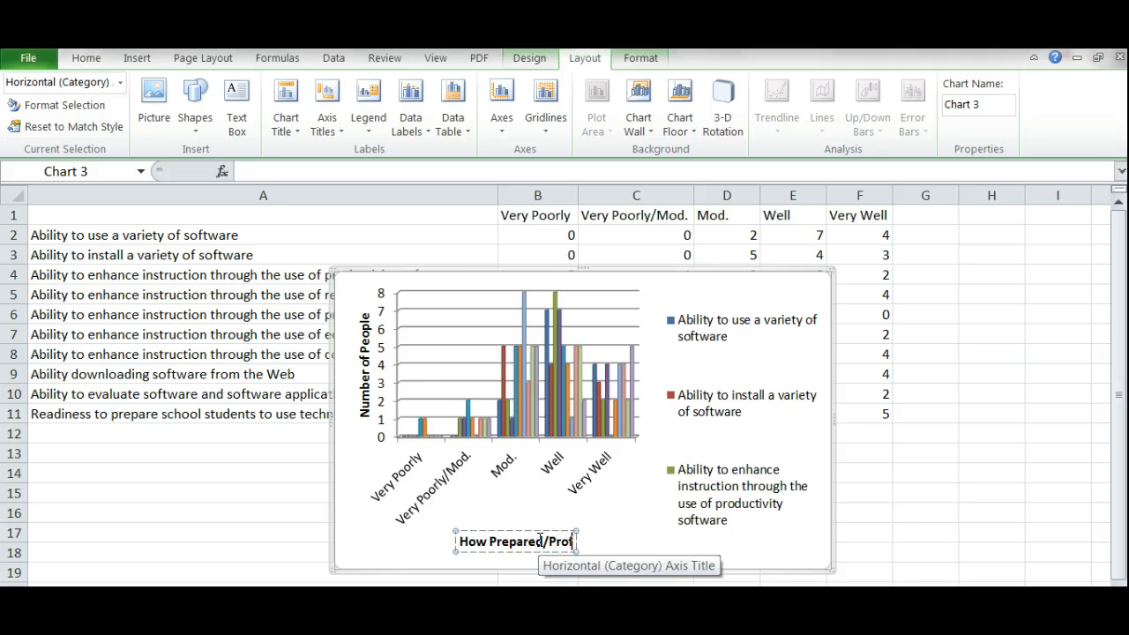
{"action": "type", "text": "icient"}
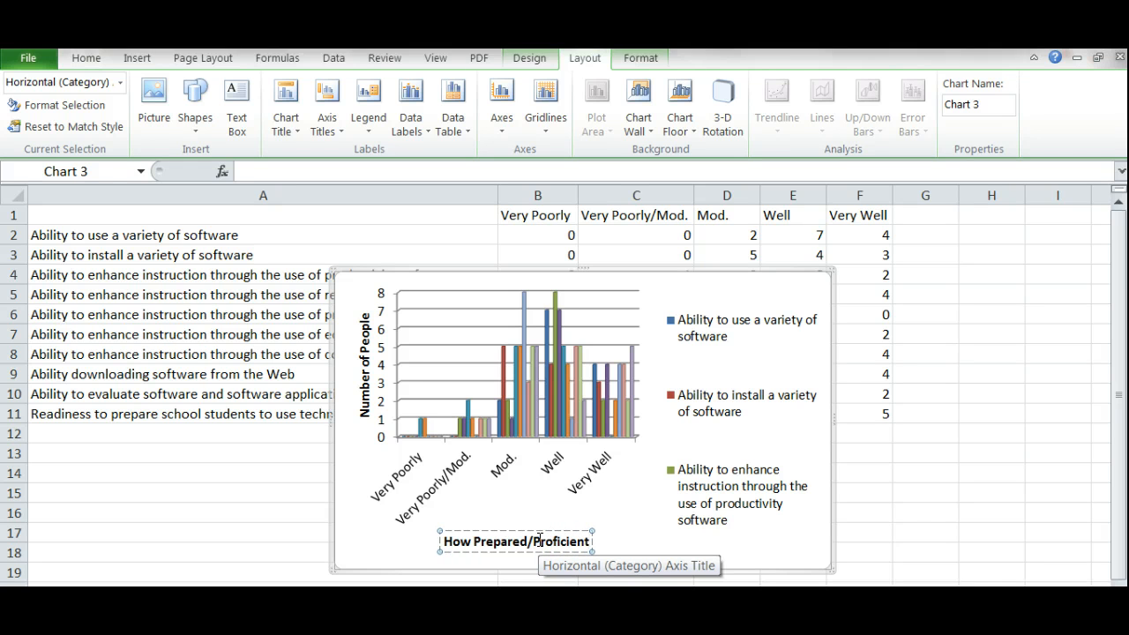
{"action": "left_click", "coordinate": [660, 536]}
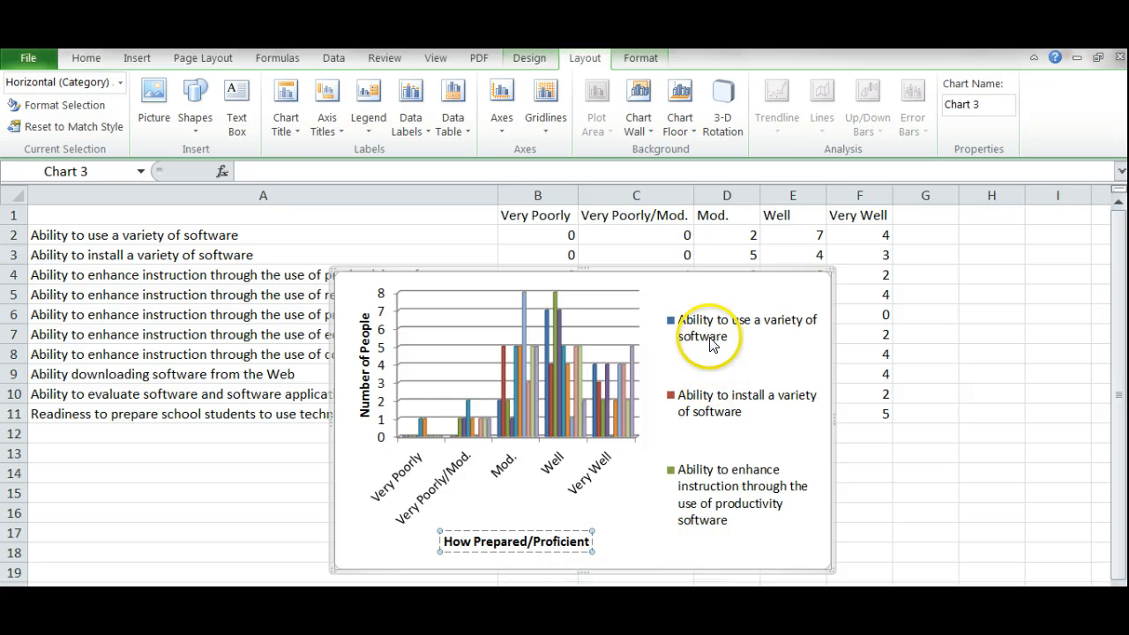
{"action": "left_click", "coordinate": [663, 530]}
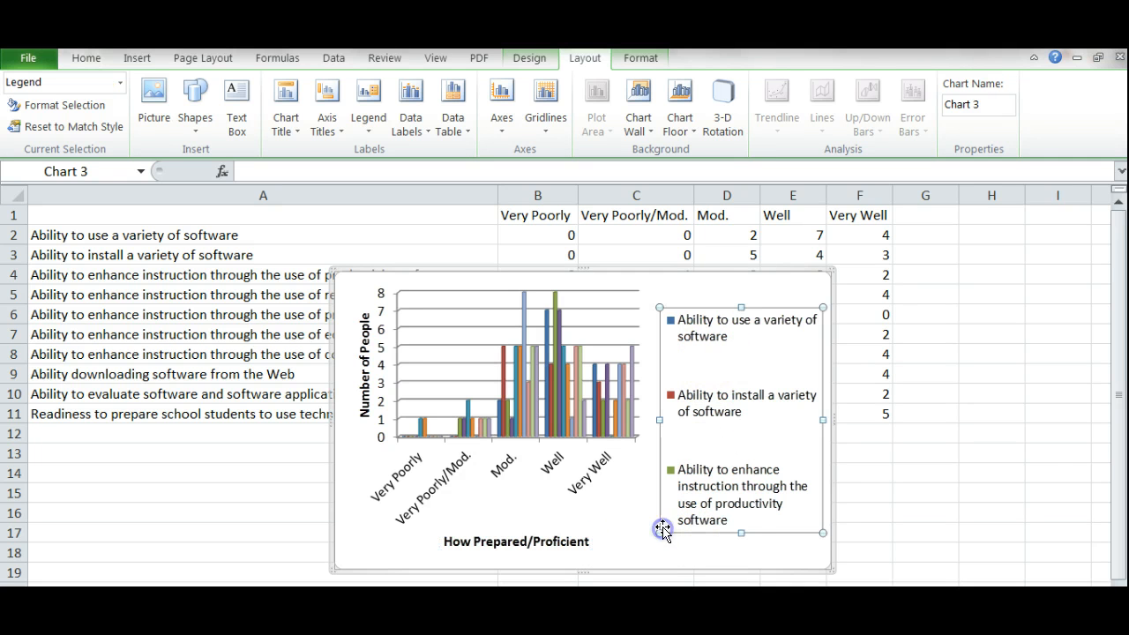
Resize the chart, undoing accidental legend and plot-area moves
{"action": "left_click", "coordinate": [808, 563]}
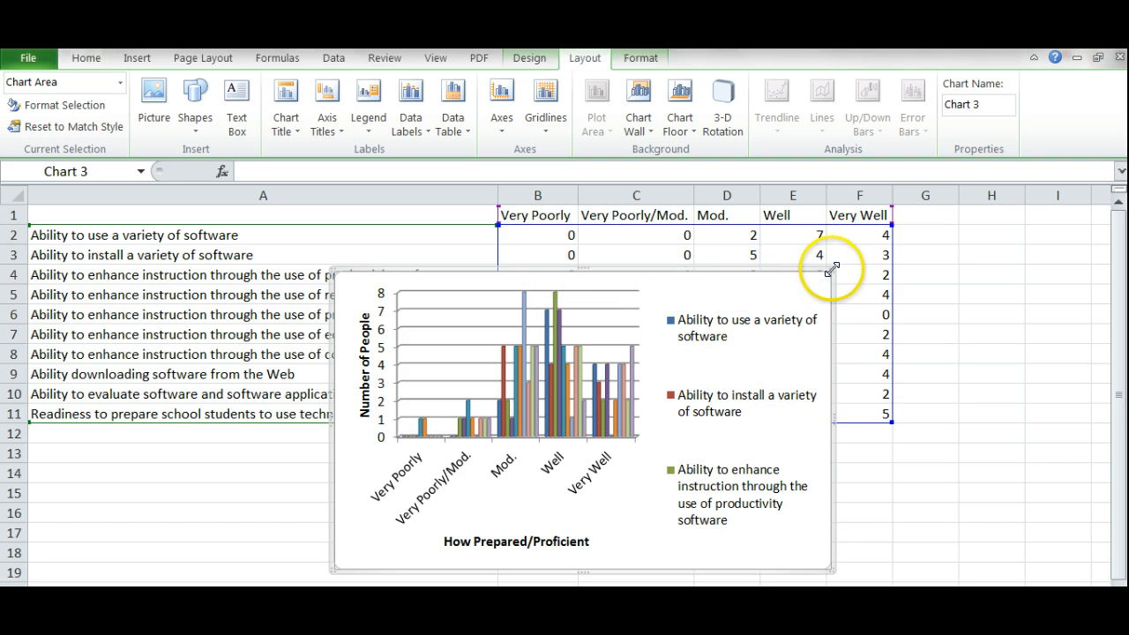
{"action": "left_click_drag", "start_coordinate": [832, 268], "coordinate": [836, 216]}
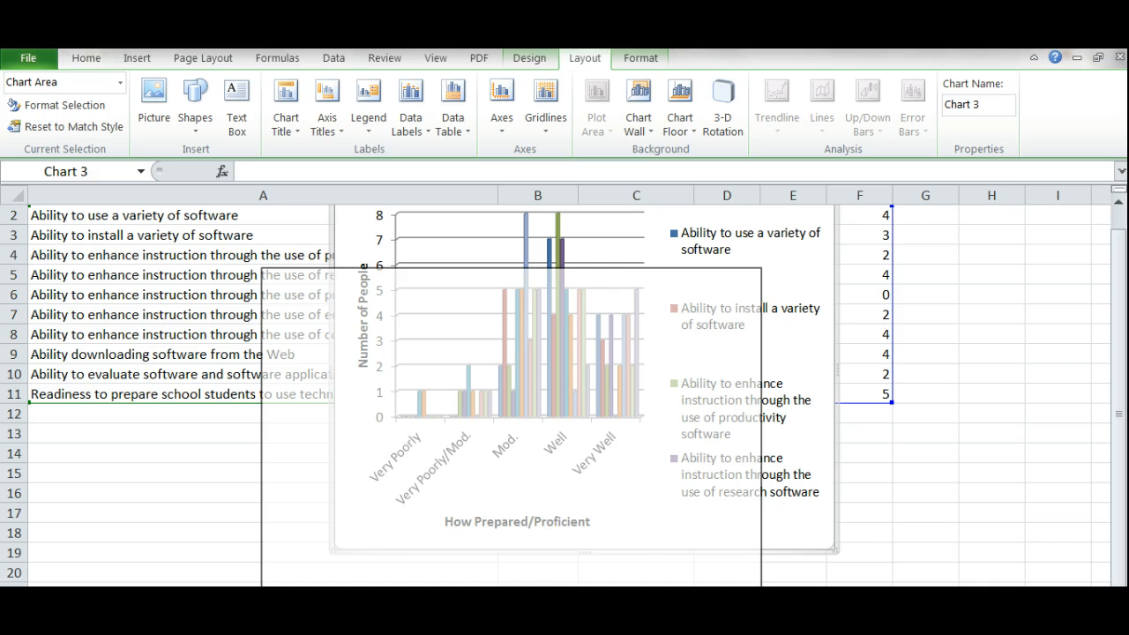
{"action": "left_click_drag", "start_coordinate": [688, 617], "coordinate": [705, 617]}
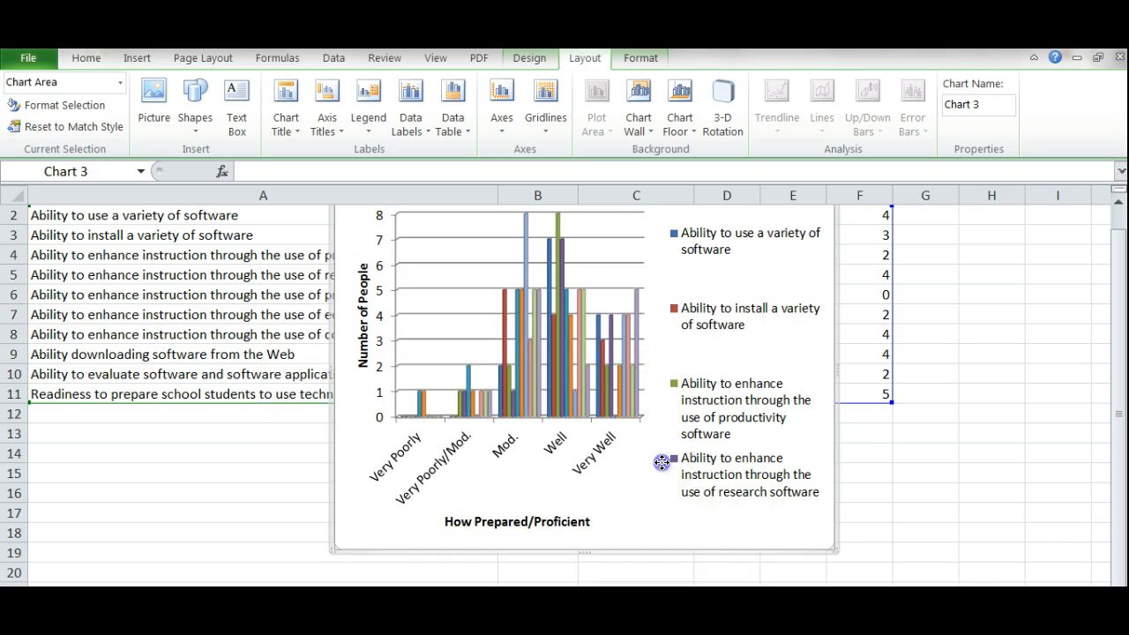
{"action": "left_click_drag", "start_coordinate": [661, 463], "coordinate": [523, 556]}
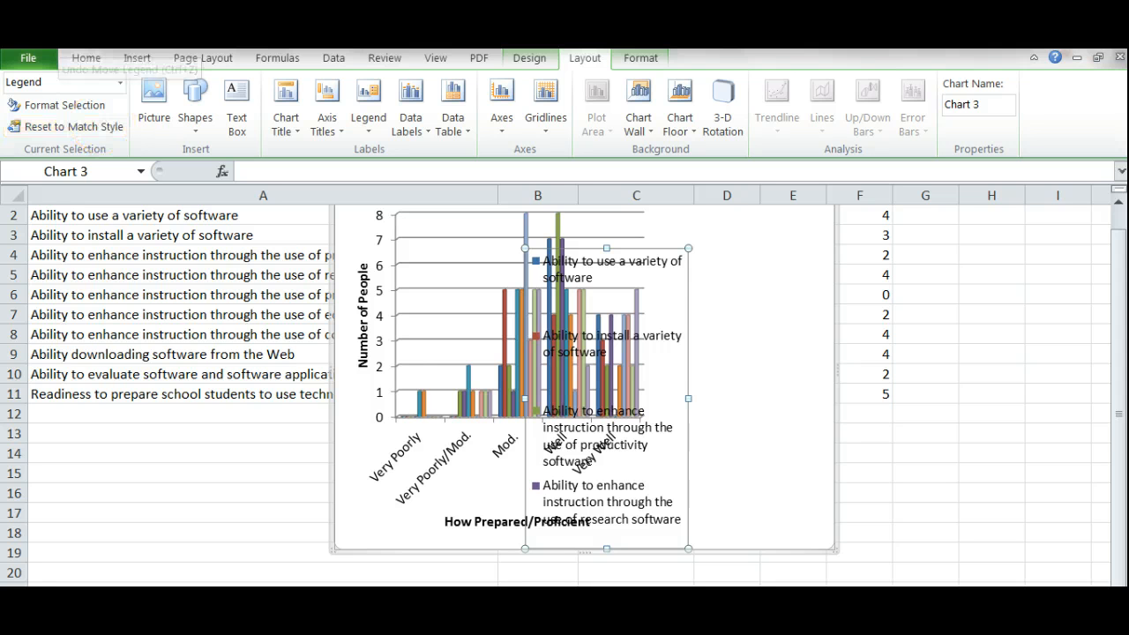
{"action": "left_click", "coordinate": [62, 42]}
{"action": "left_click", "coordinate": [465, 494]}
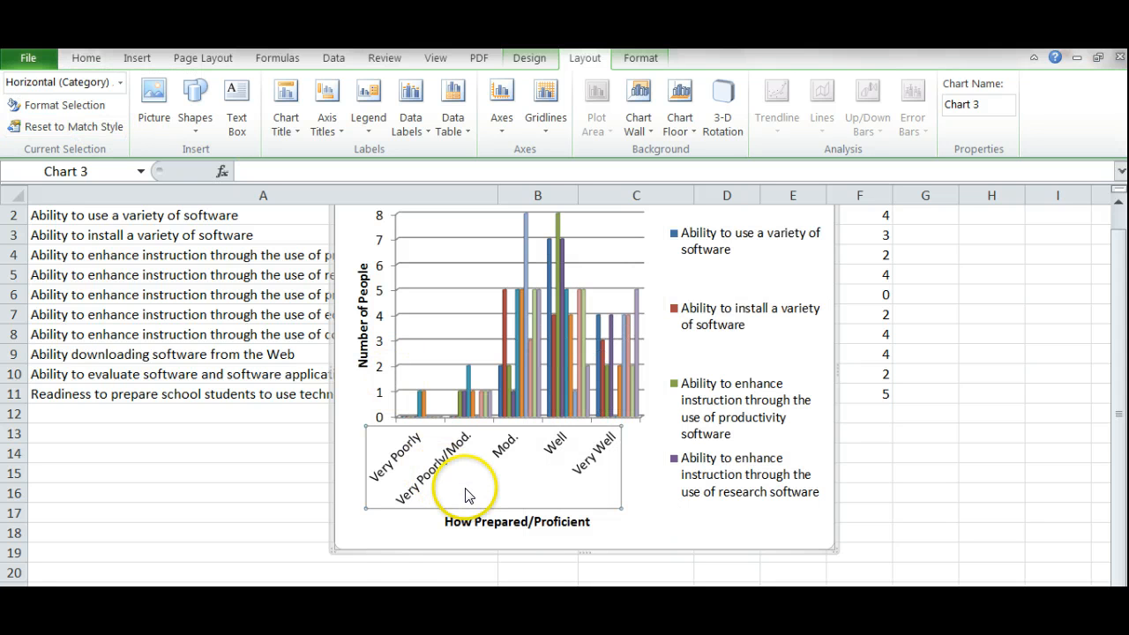
{"action": "left_click", "coordinate": [401, 538]}
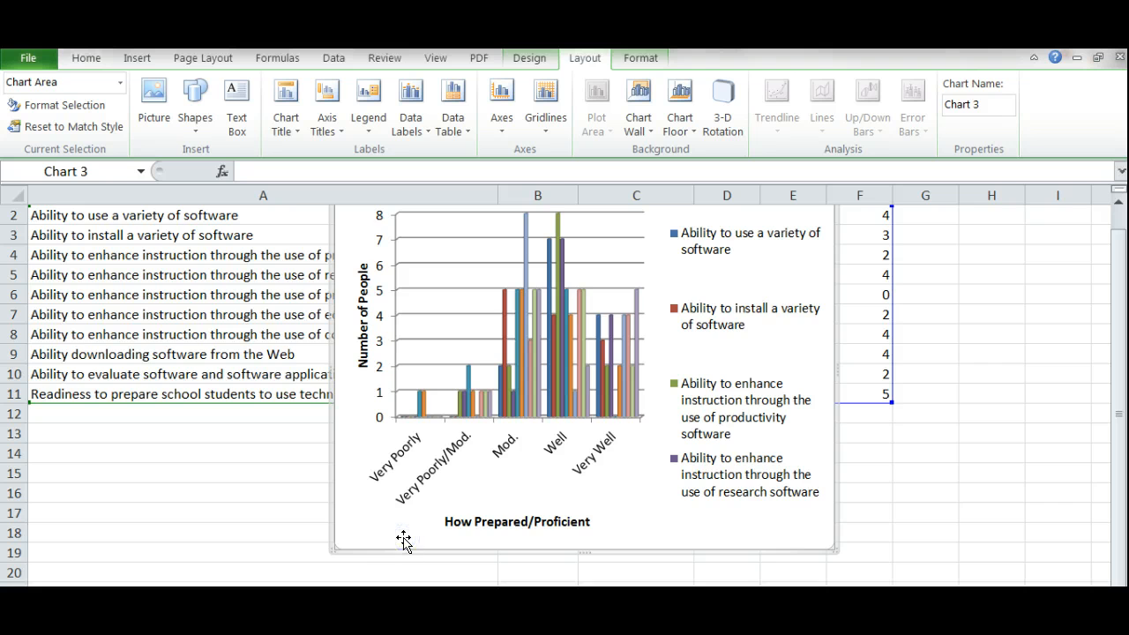
{"action": "left_click_drag", "start_coordinate": [405, 536], "coordinate": [229, 582]}
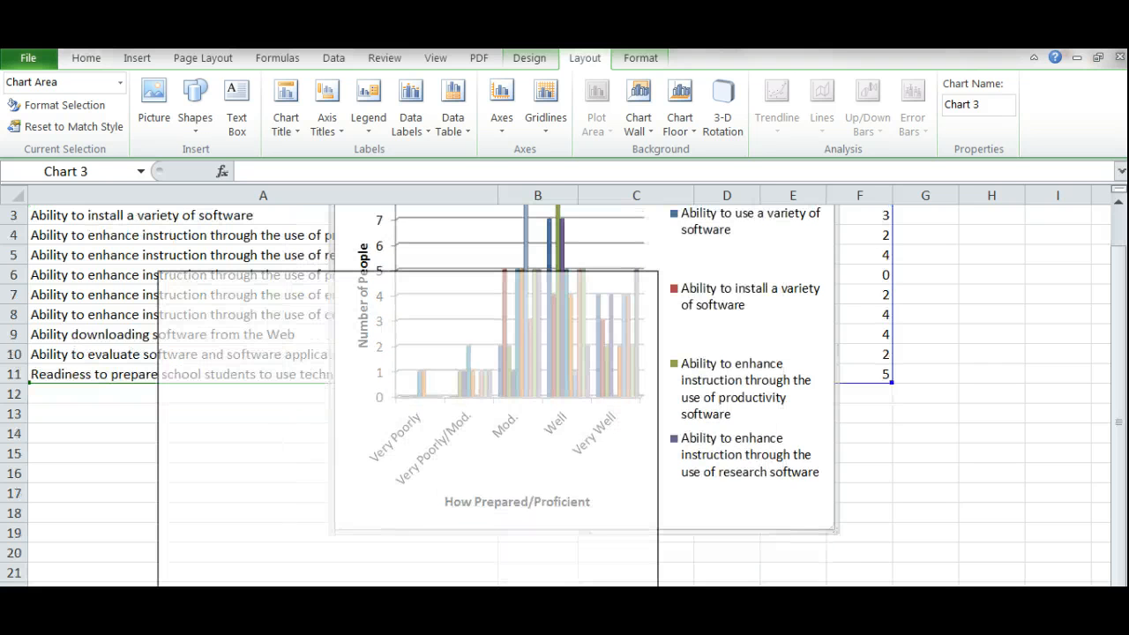
{"action": "left_click_drag", "start_coordinate": [631, 491], "coordinate": [584, 533]}
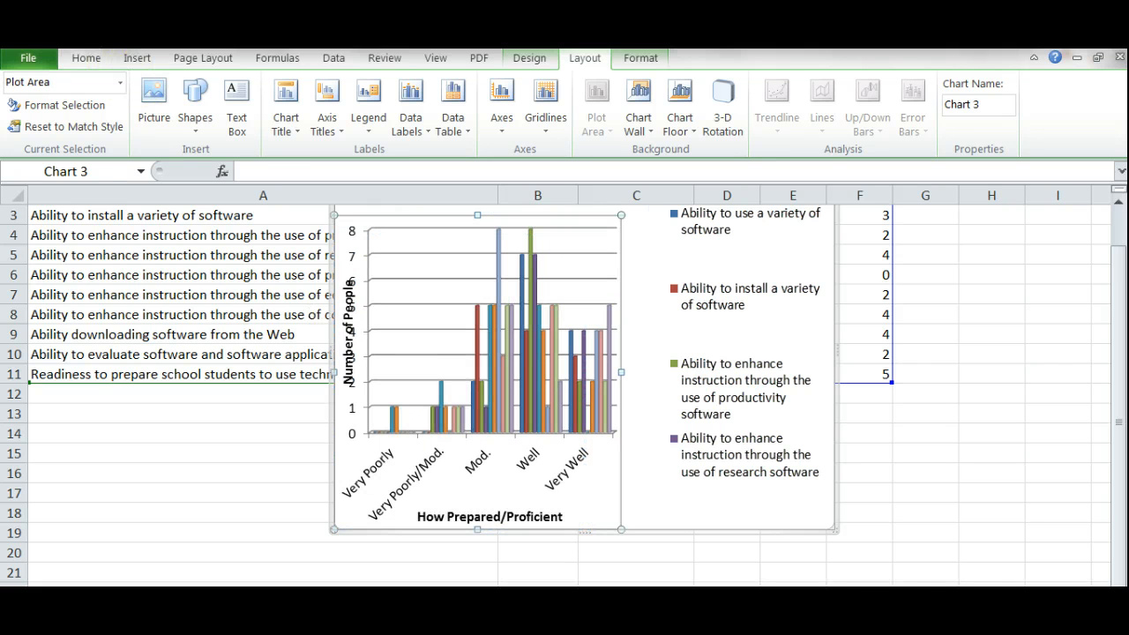
{"action": "key", "text": "ctrl+z"}
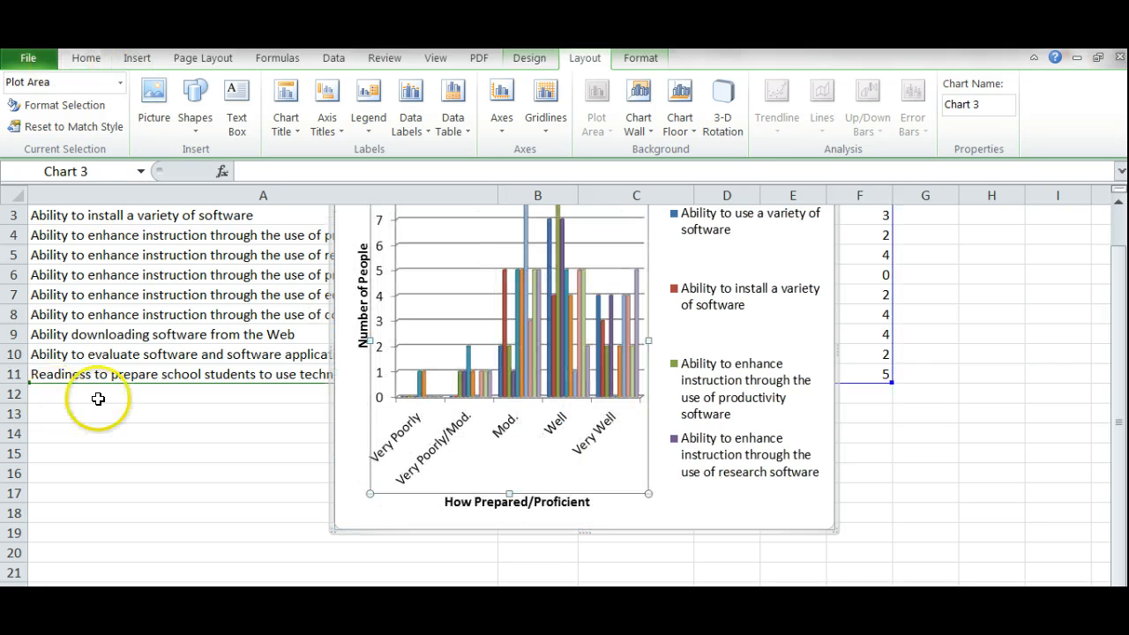
Enlarge the chart further so more ability entries fit in the legend
{"action": "left_click", "coordinate": [677, 518]}
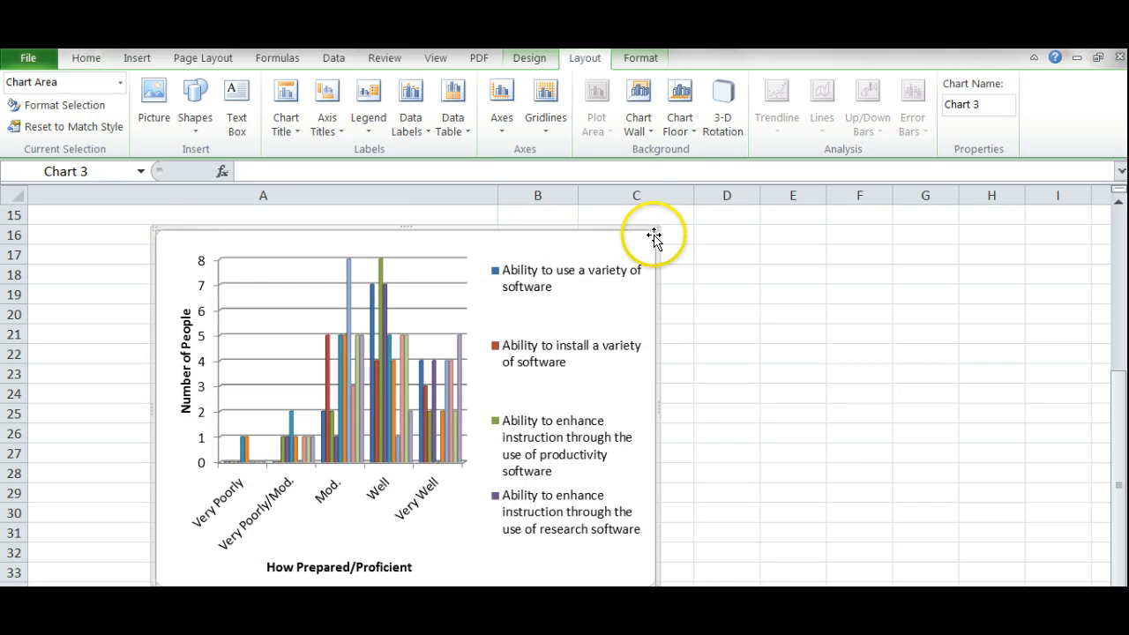
{"action": "left_click_drag", "start_coordinate": [655, 229], "coordinate": [757, 195]}
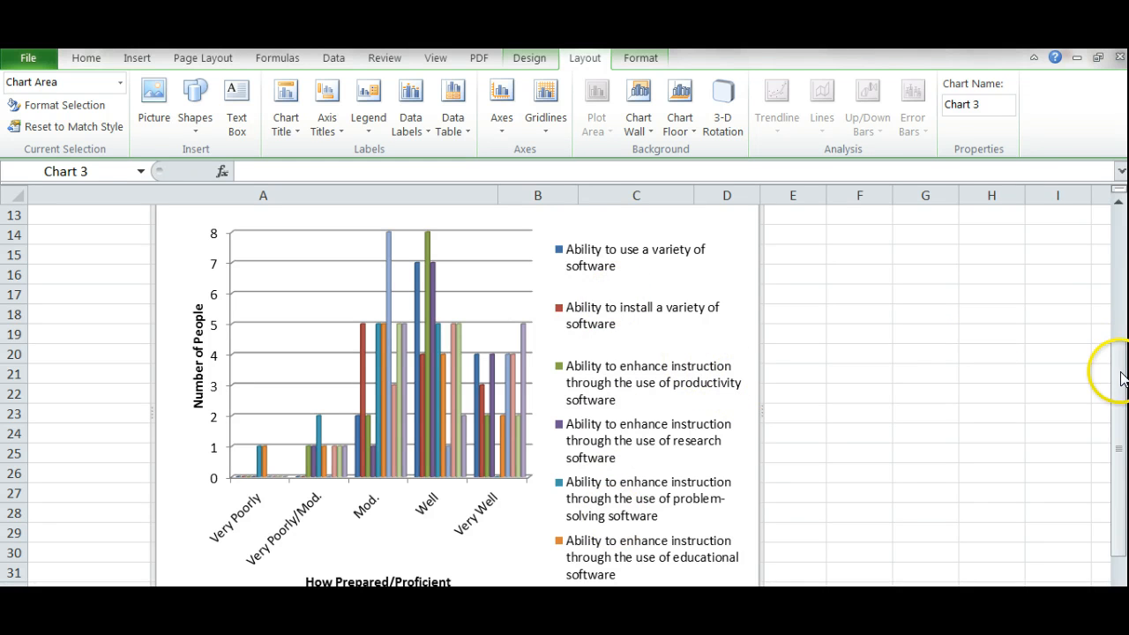
{"action": "left_click_drag", "start_coordinate": [1117, 374], "coordinate": [1102, 303]}
{"action": "left_click", "coordinate": [389, 330]}
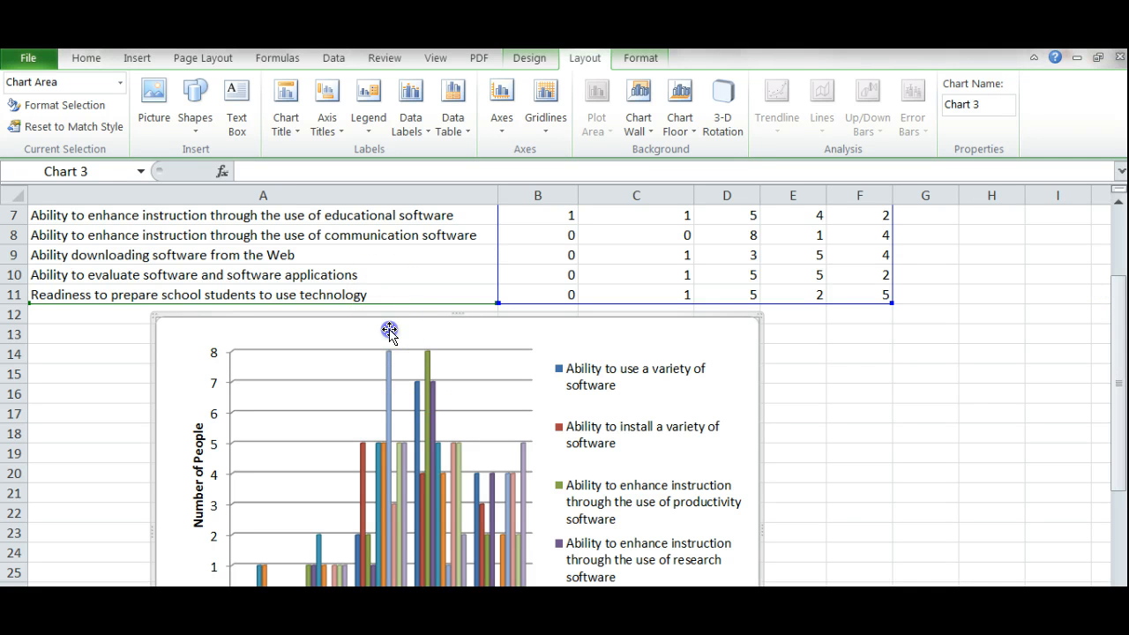
{"action": "left_click", "coordinate": [284, 106]}
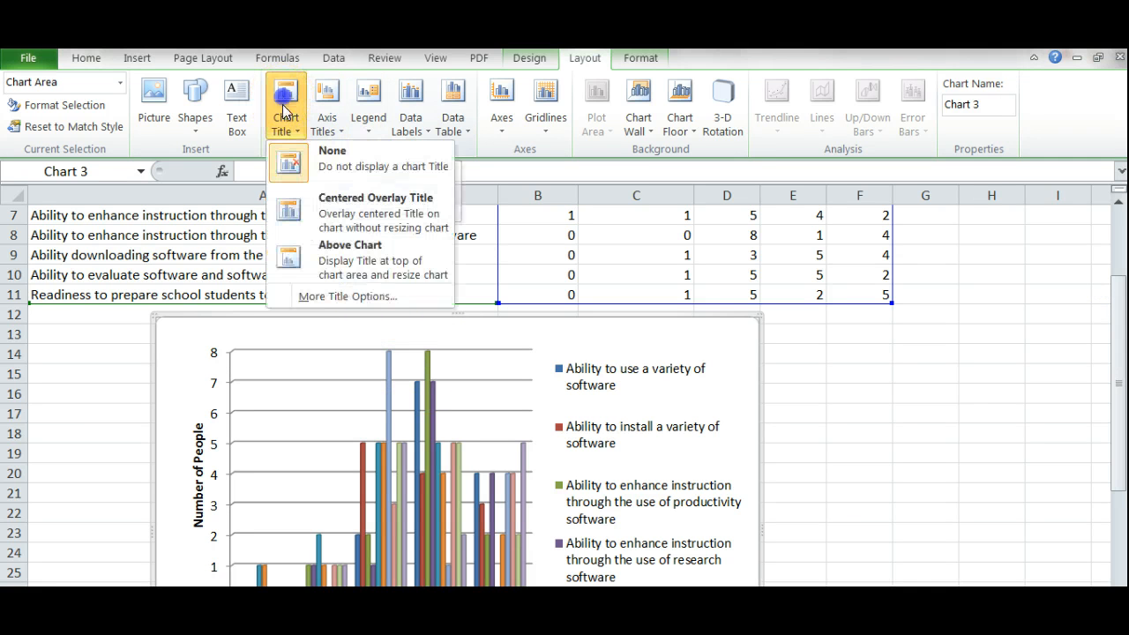
Add a centered overlay chart title reading 'How Prepared Are You?'
{"action": "left_click", "coordinate": [323, 207]}
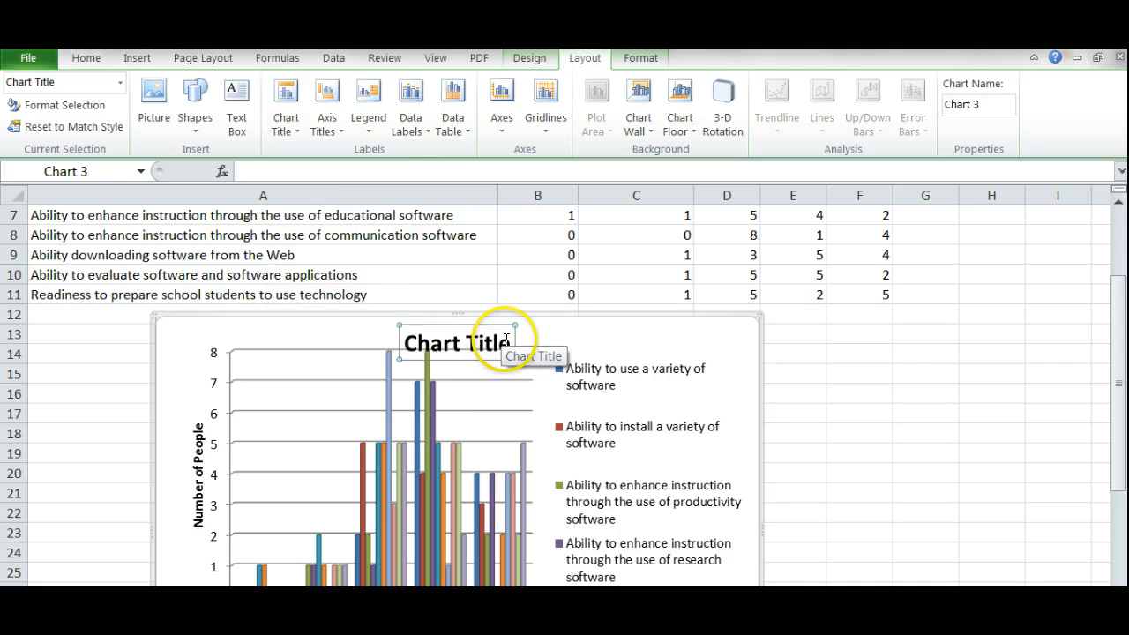
{"action": "left_click", "coordinate": [509, 340]}
{"action": "key", "text": "BackSpace"}
{"action": "key", "text": "BackSpace"}
{"action": "key", "text": "BackSpace"}
{"action": "key", "text": "BackSpace"}
{"action": "key", "text": "BackSpace"}
{"action": "key", "text": "BackSpace"}
{"action": "key", "text": "BackSpace"}
{"action": "key", "text": "BackSpace"}
{"action": "key", "text": "BackSpace"}
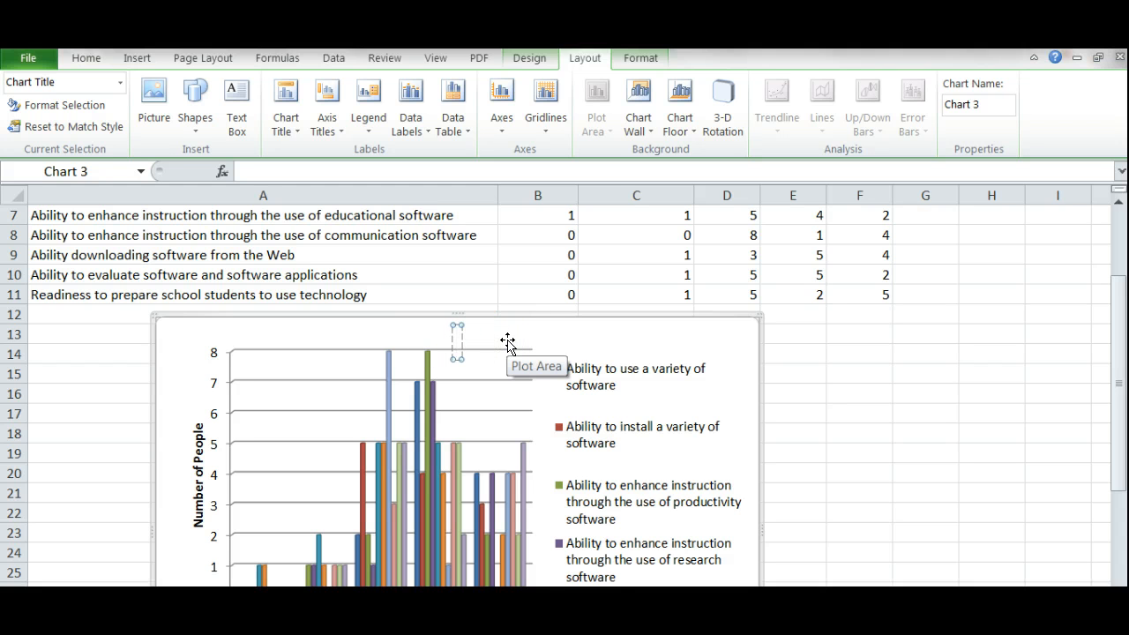
{"action": "type", "text": "How Prepared Are"}
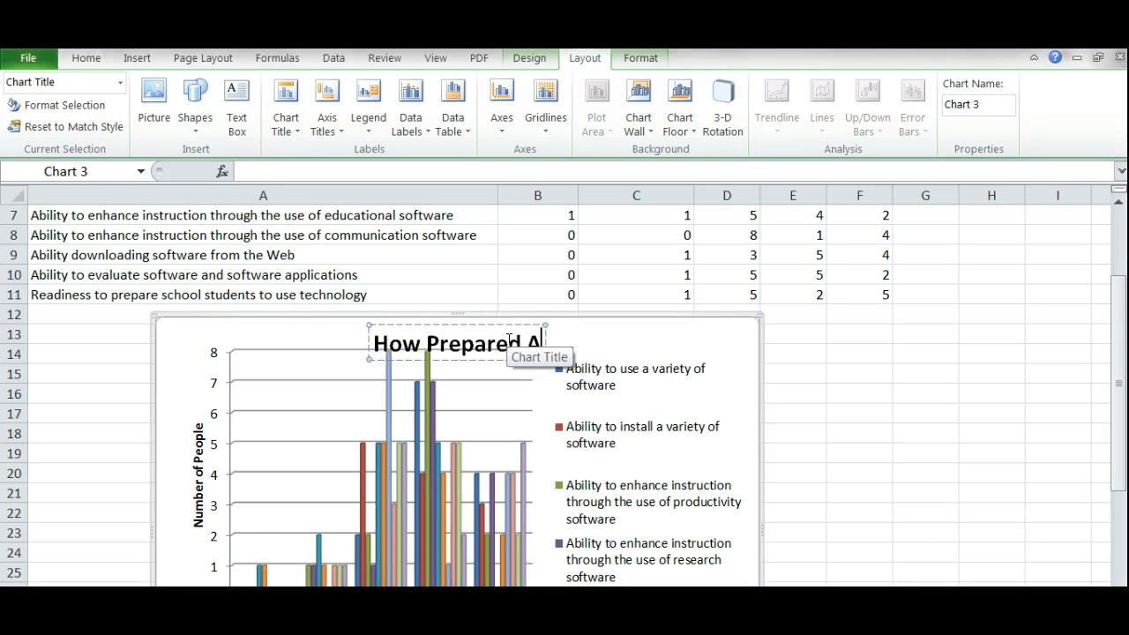
{"action": "type", "text": " You"}
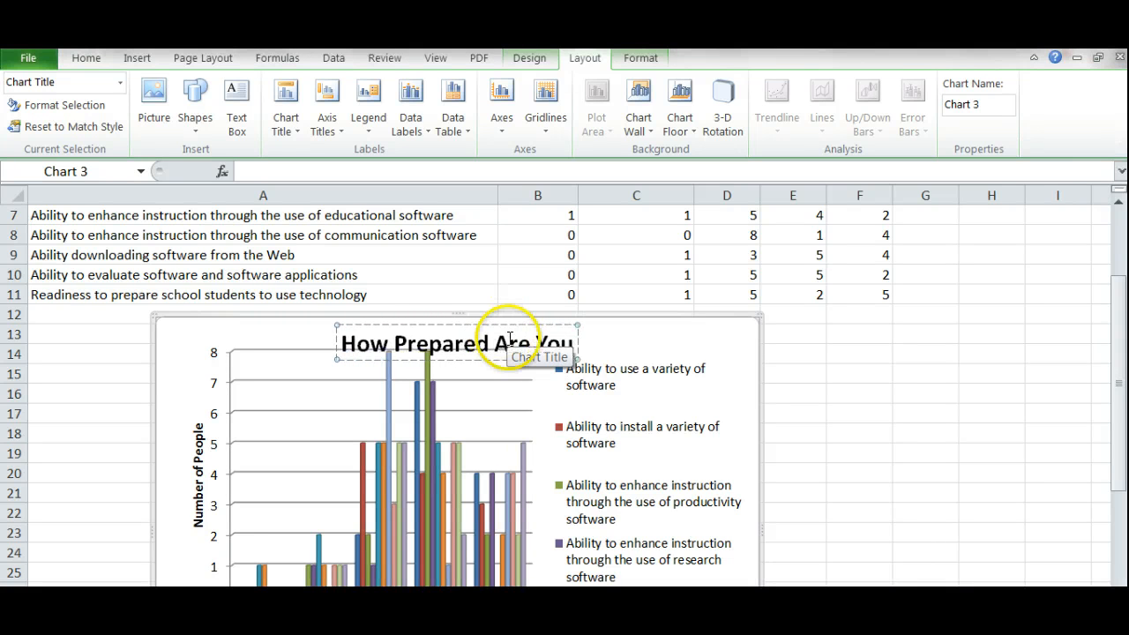
{"action": "type", "text": "?"}
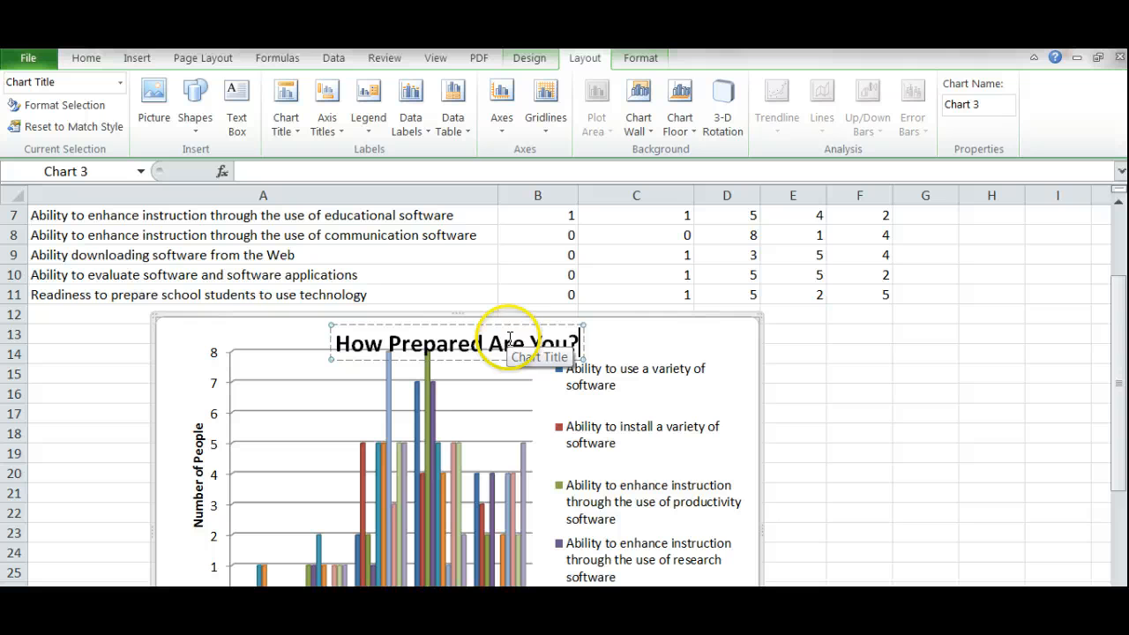
{"action": "left_click", "coordinate": [654, 337]}
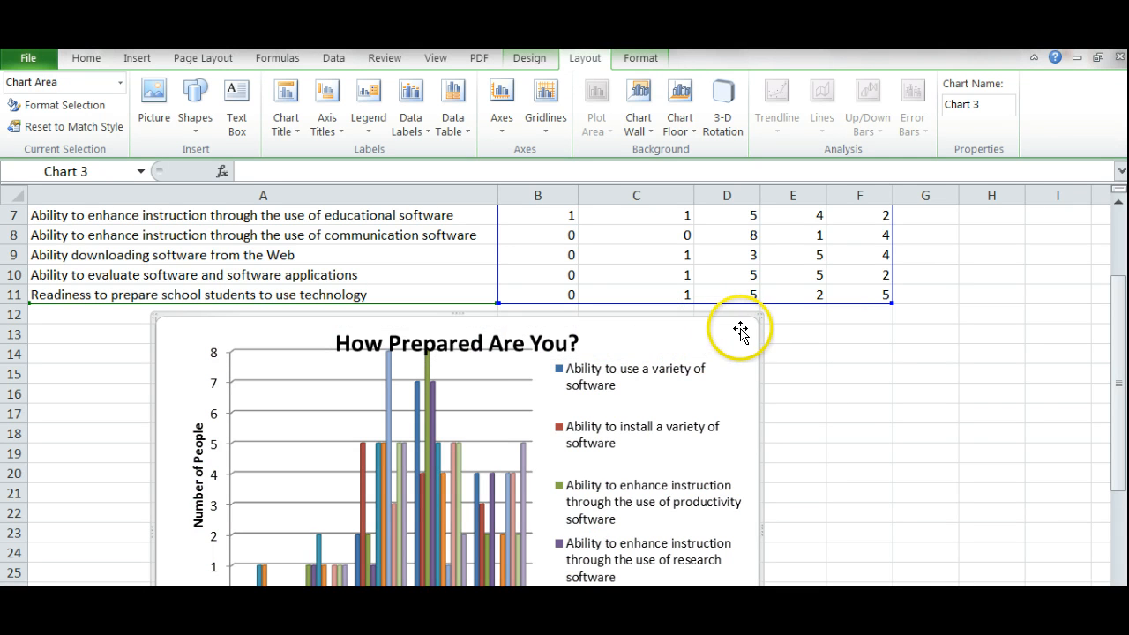
Nudge the chart down and left and widen it so legend entries fit
{"action": "left_click_drag", "start_coordinate": [741, 331], "coordinate": [713, 402]}
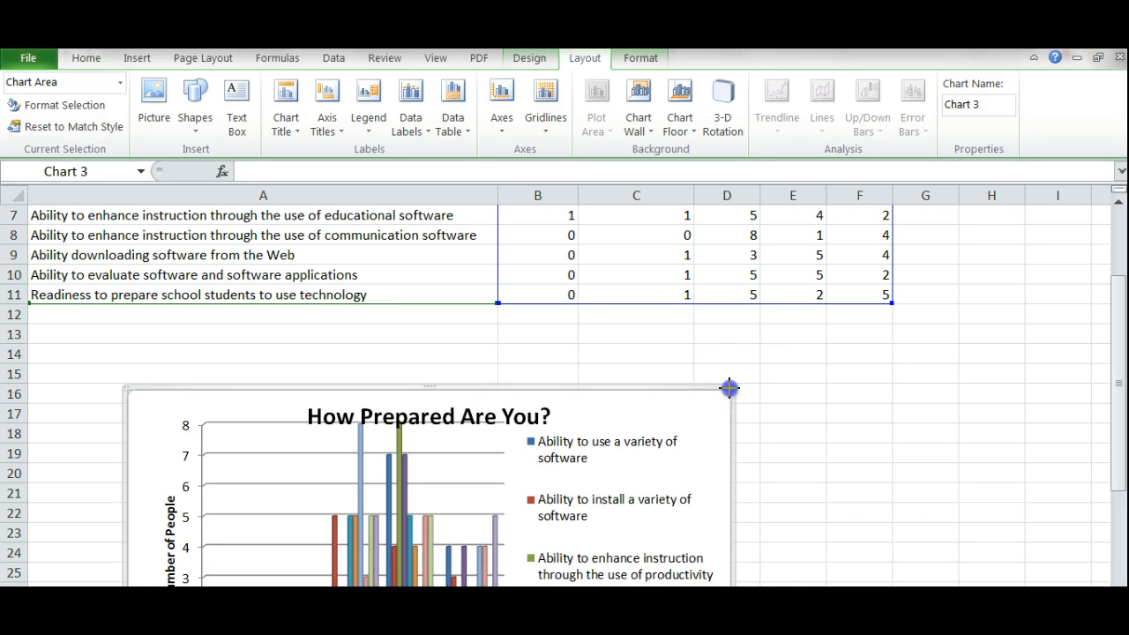
{"action": "left_click_drag", "start_coordinate": [728, 388], "coordinate": [788, 327]}
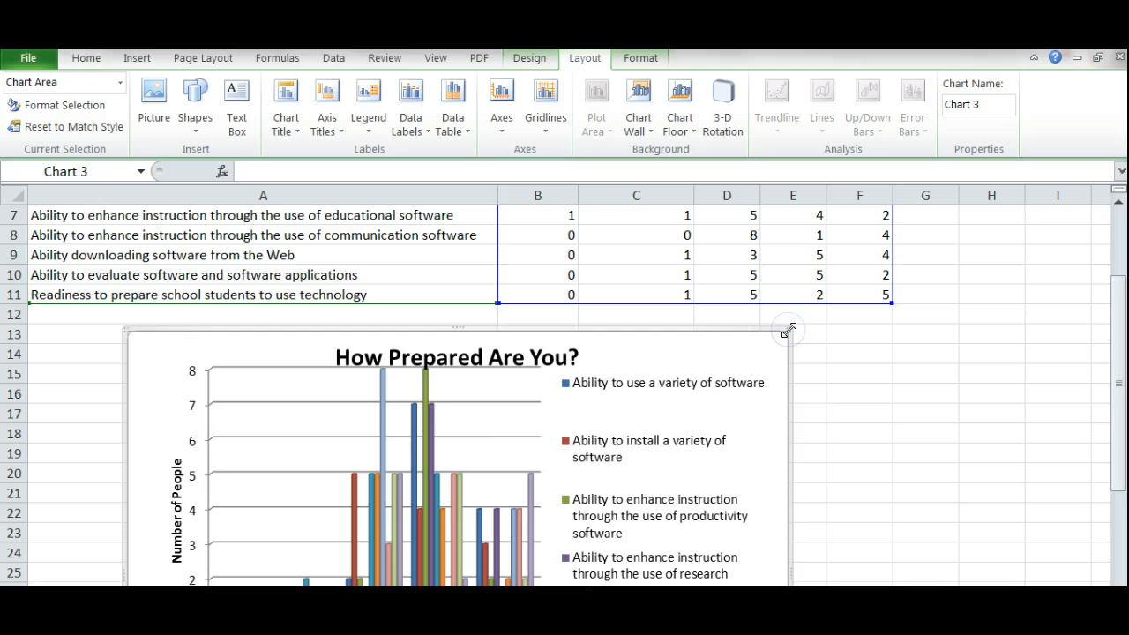
{"action": "left_click", "coordinate": [474, 360]}
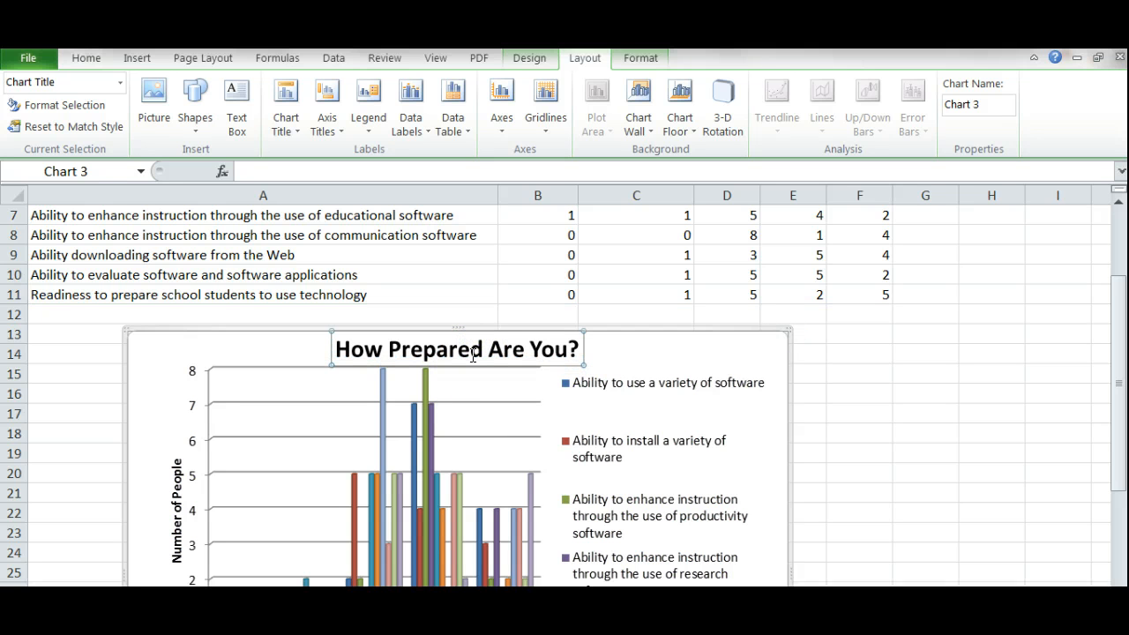
{"action": "left_click", "coordinate": [651, 361]}
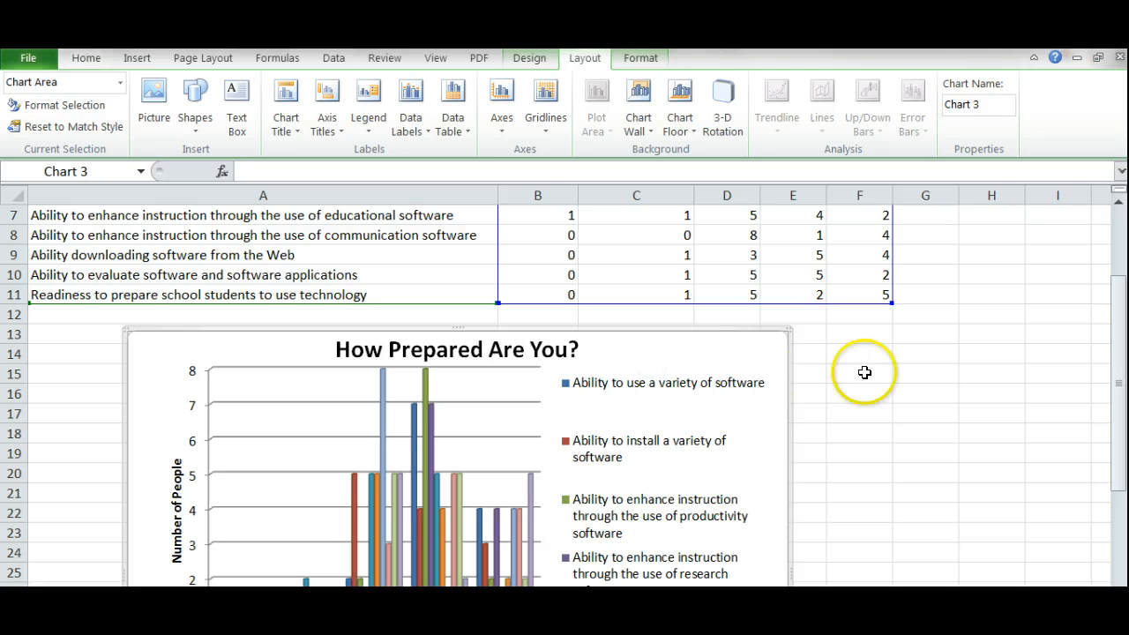
{"action": "left_click", "coordinate": [923, 373]}
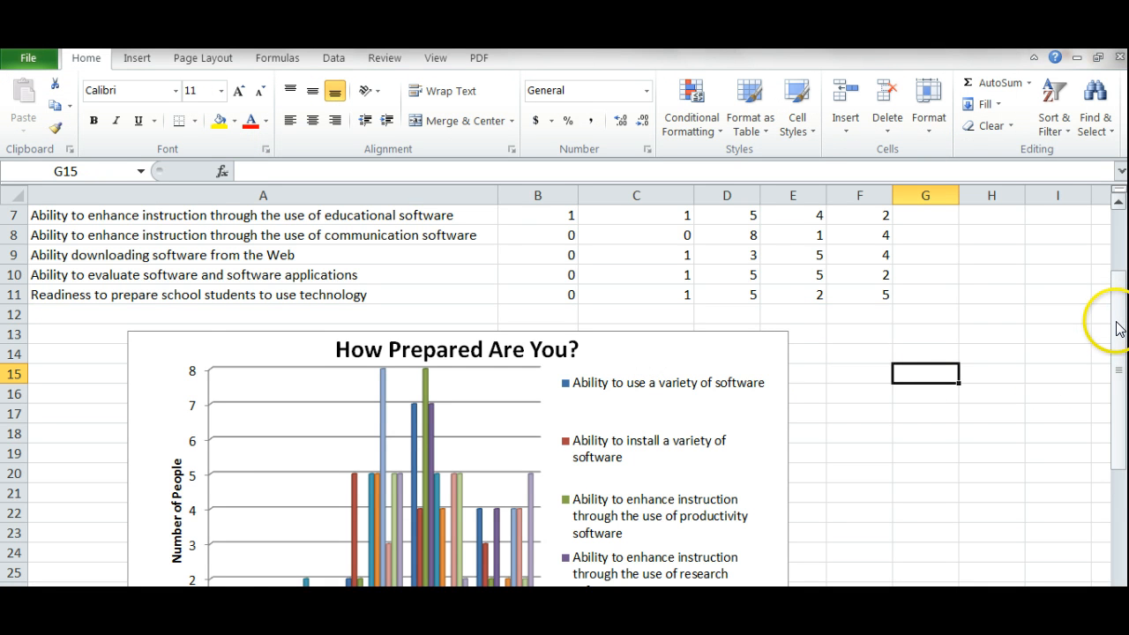
Scroll back up to row 1 to view the survey table above the chart
{"action": "left_click_drag", "start_coordinate": [1116, 328], "coordinate": [1099, 389]}
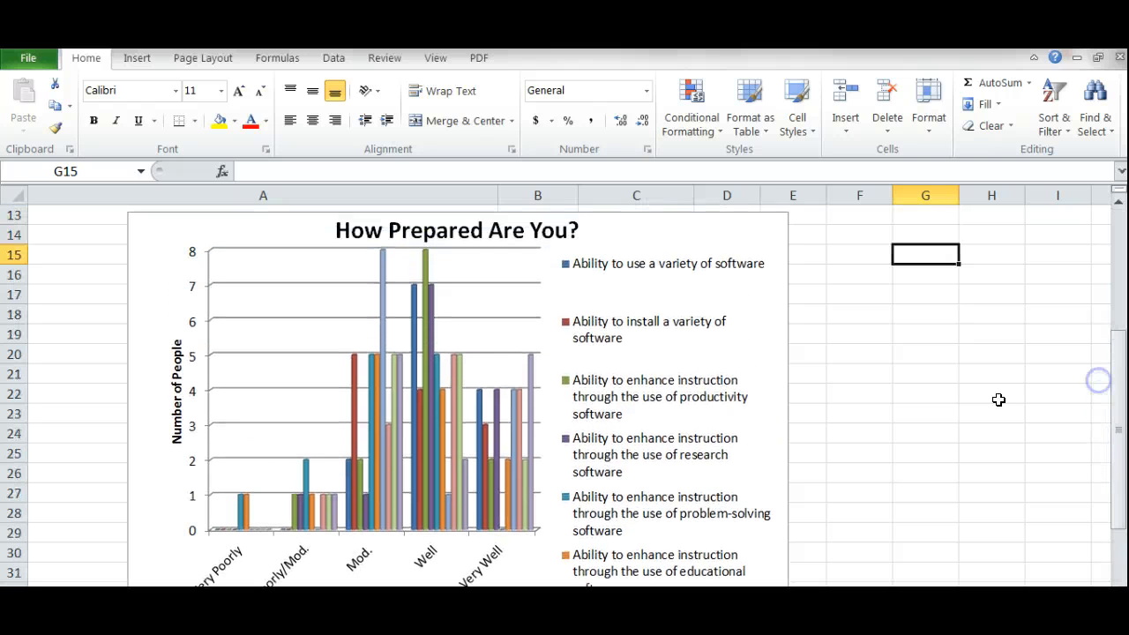
{"action": "left_click", "coordinate": [176, 425]}
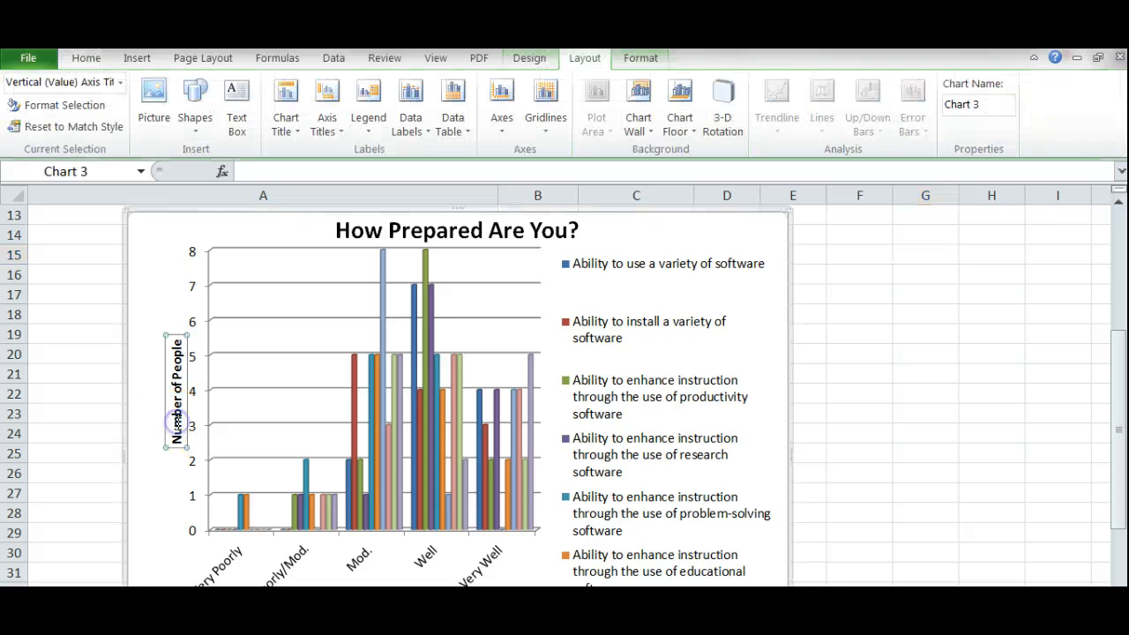
{"action": "left_click", "coordinate": [85, 58]}
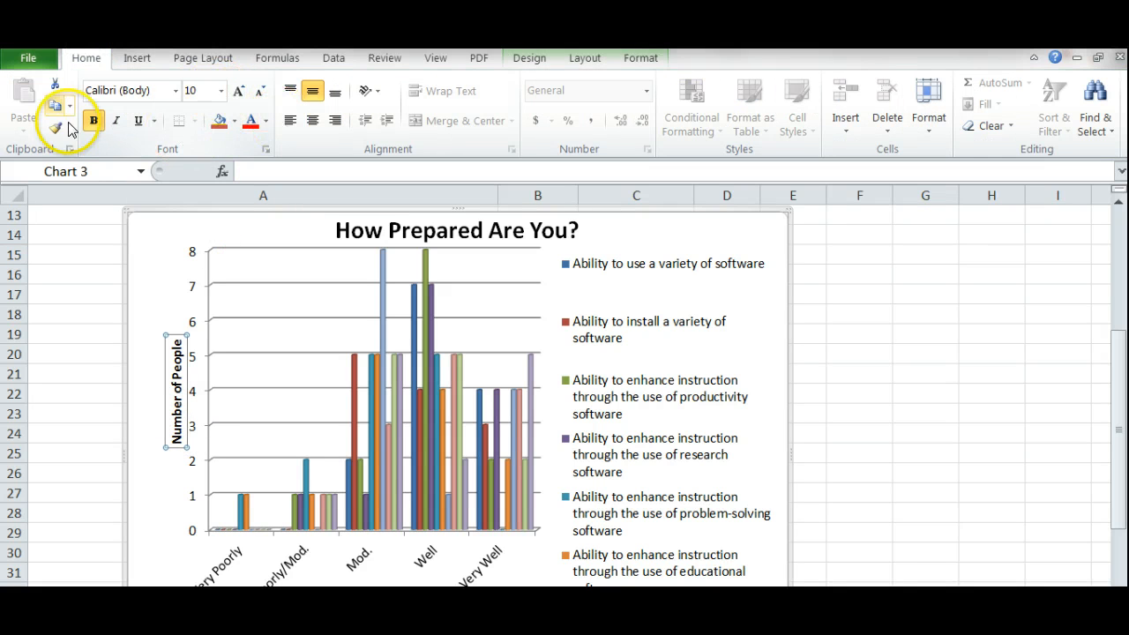
{"action": "left_click", "coordinate": [900, 366]}
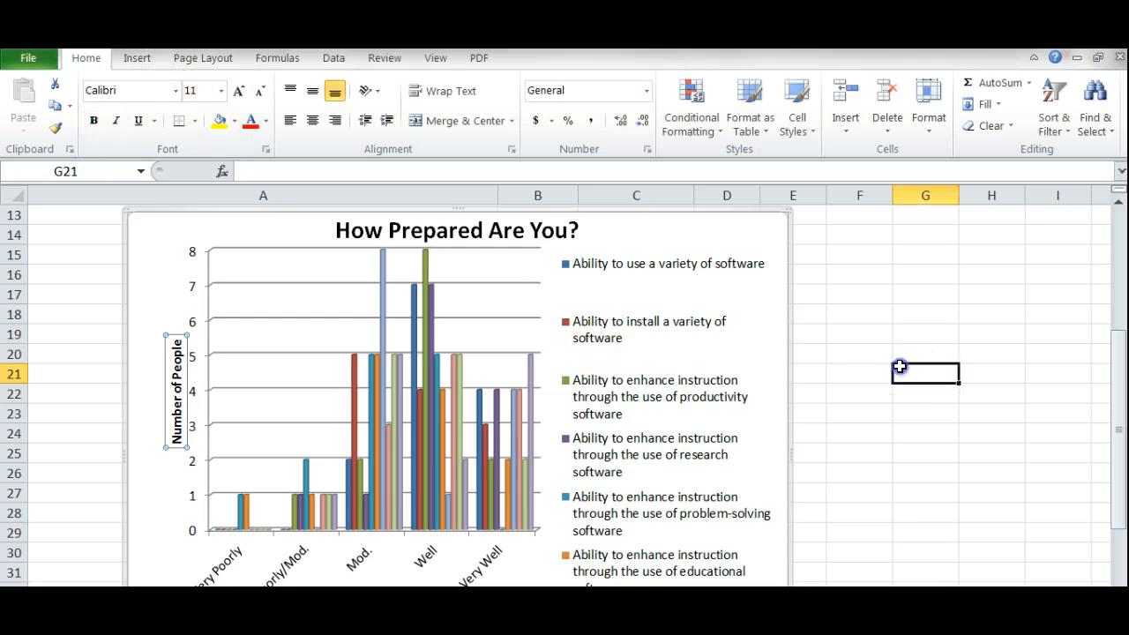
{"action": "left_click_drag", "start_coordinate": [1117, 402], "coordinate": [1105, 522]}
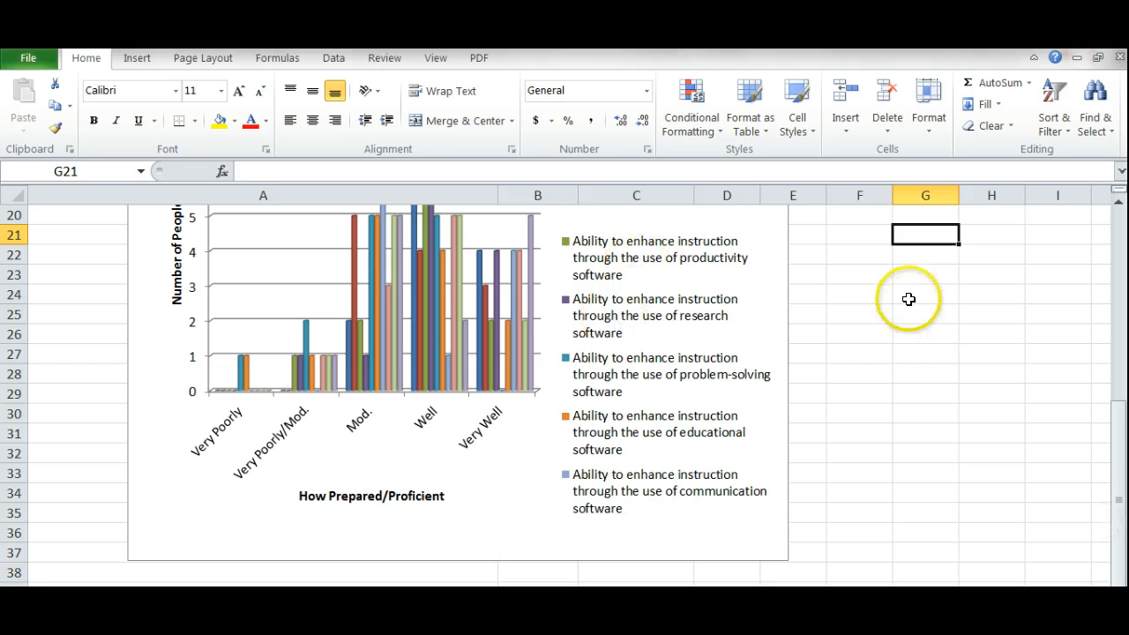
{"action": "left_click_drag", "start_coordinate": [1124, 450], "coordinate": [1113, 224]}
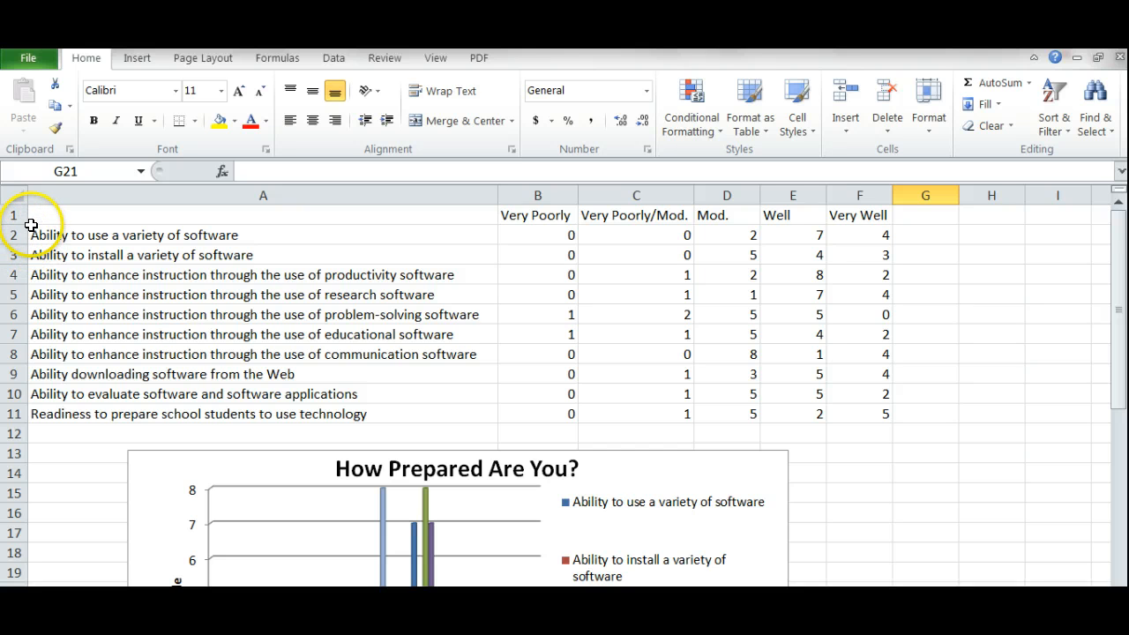
Select and copy the survey table A1:F11
{"action": "left_click_drag", "start_coordinate": [31, 216], "coordinate": [286, 347]}
{"action": "left_click_drag", "start_coordinate": [424, 351], "coordinate": [887, 412]}
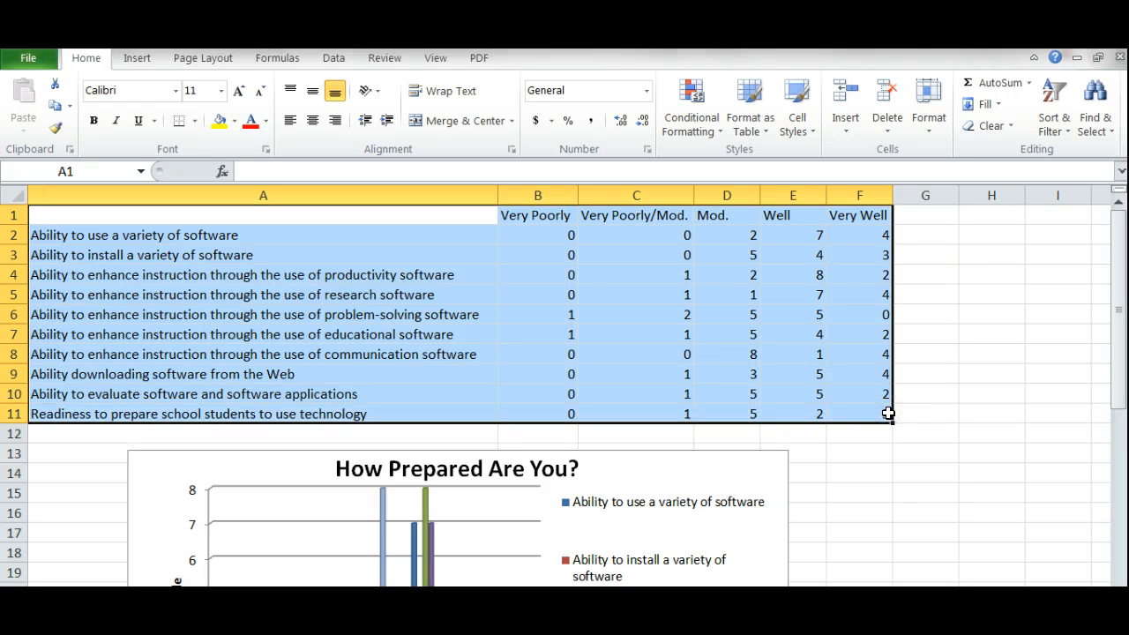
{"action": "key", "text": "ctrl+c"}
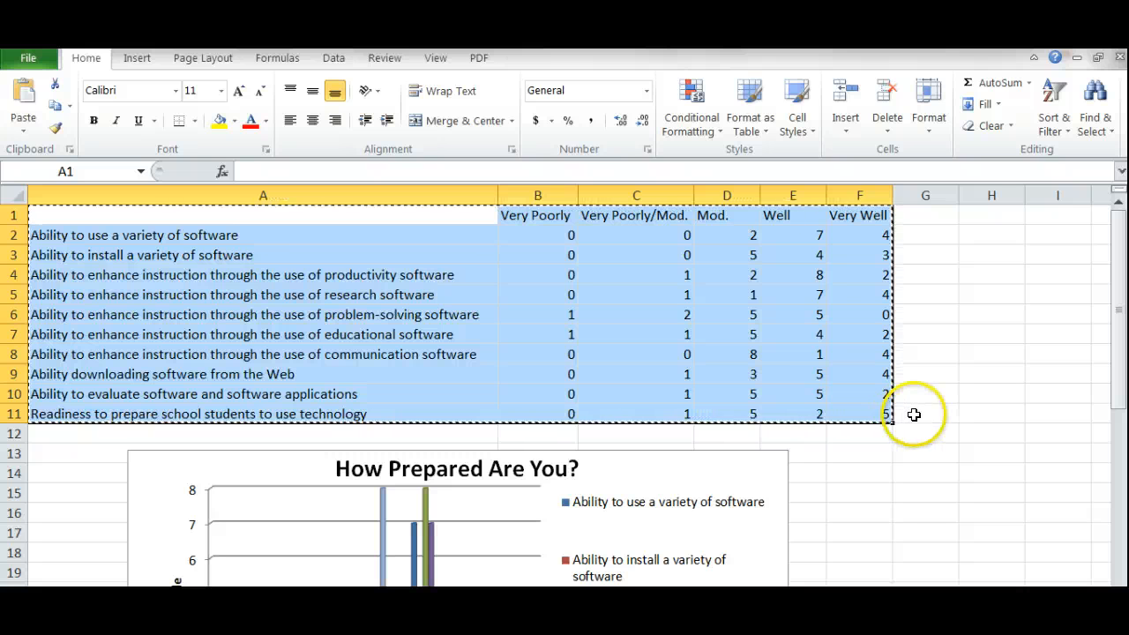
{"action": "left_click", "coordinate": [921, 414]}
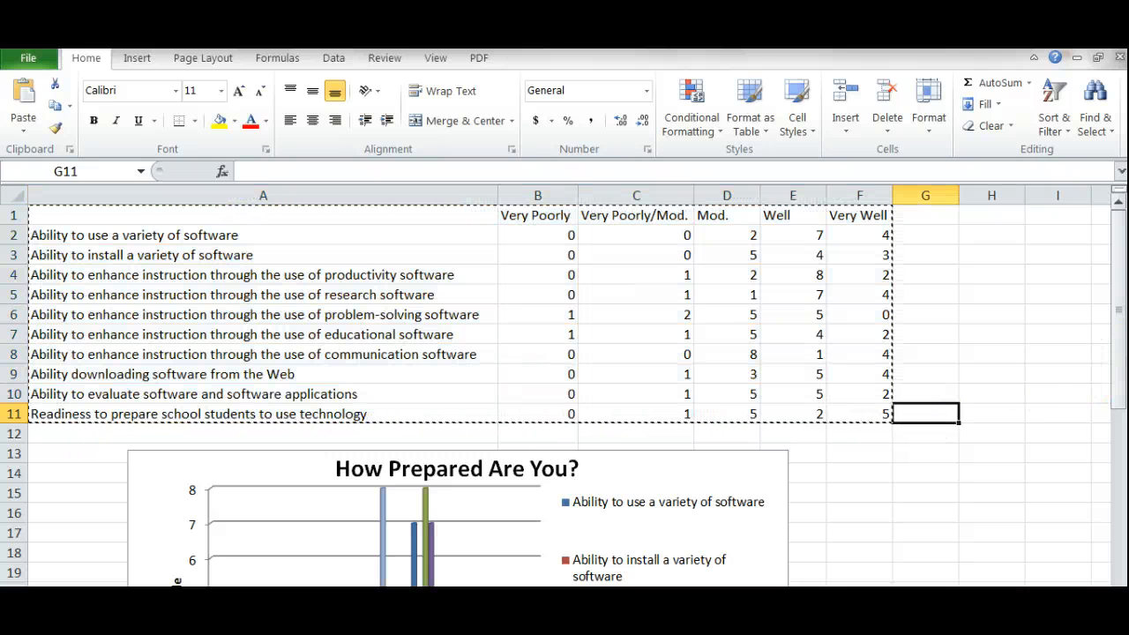
{"action": "left_click_drag", "start_coordinate": [1116, 379], "coordinate": [1084, 565]}
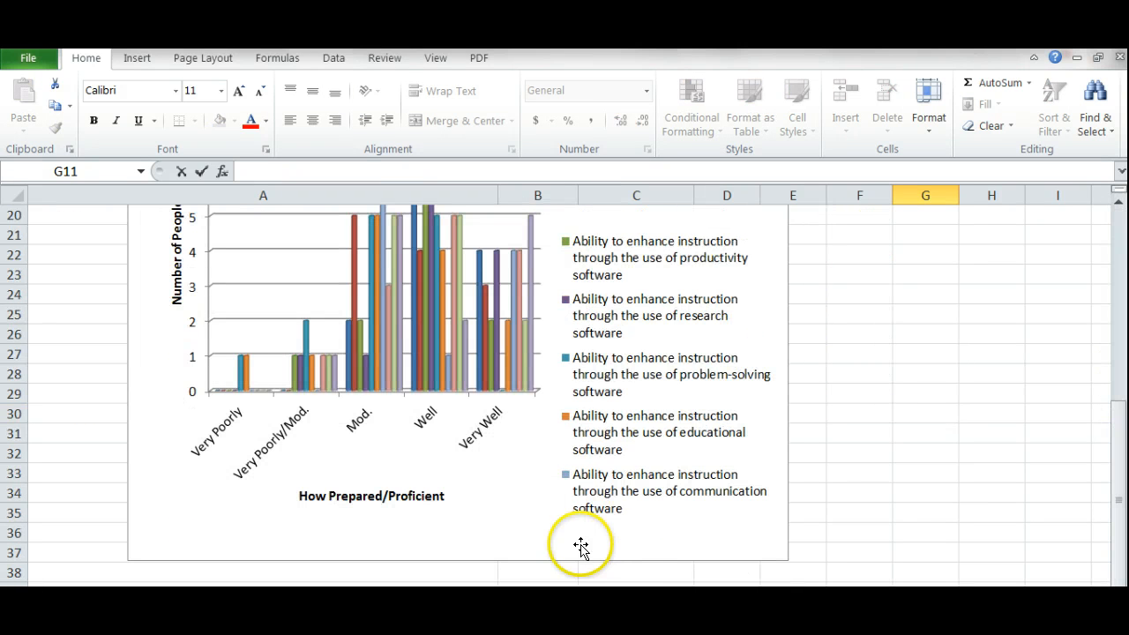
{"action": "left_click", "coordinate": [609, 575]}
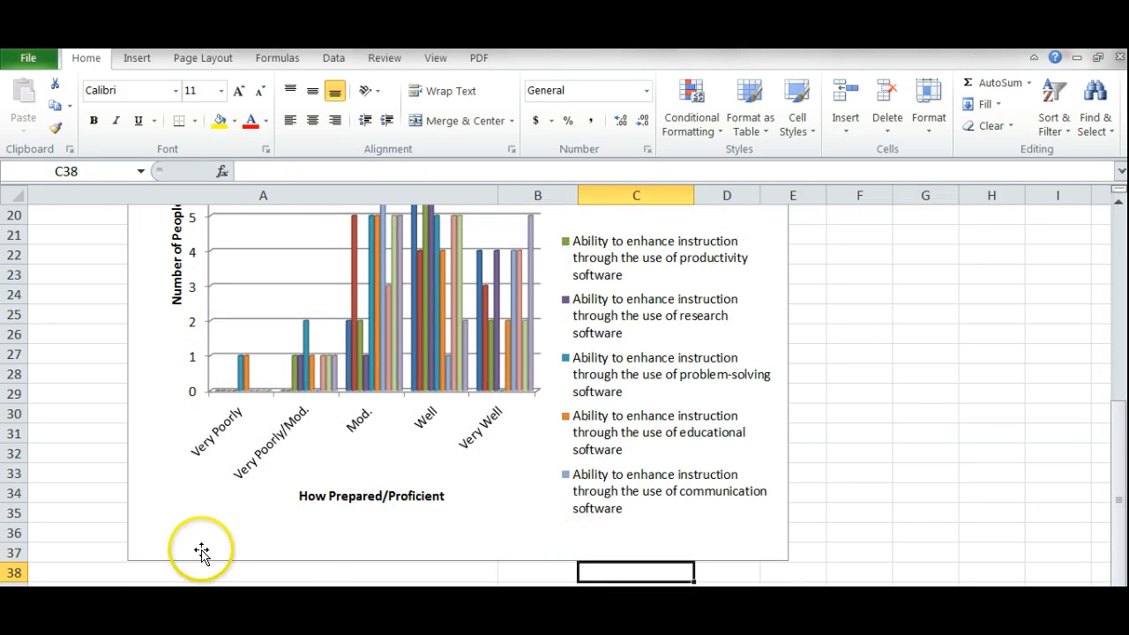
{"action": "left_click", "coordinate": [95, 579]}
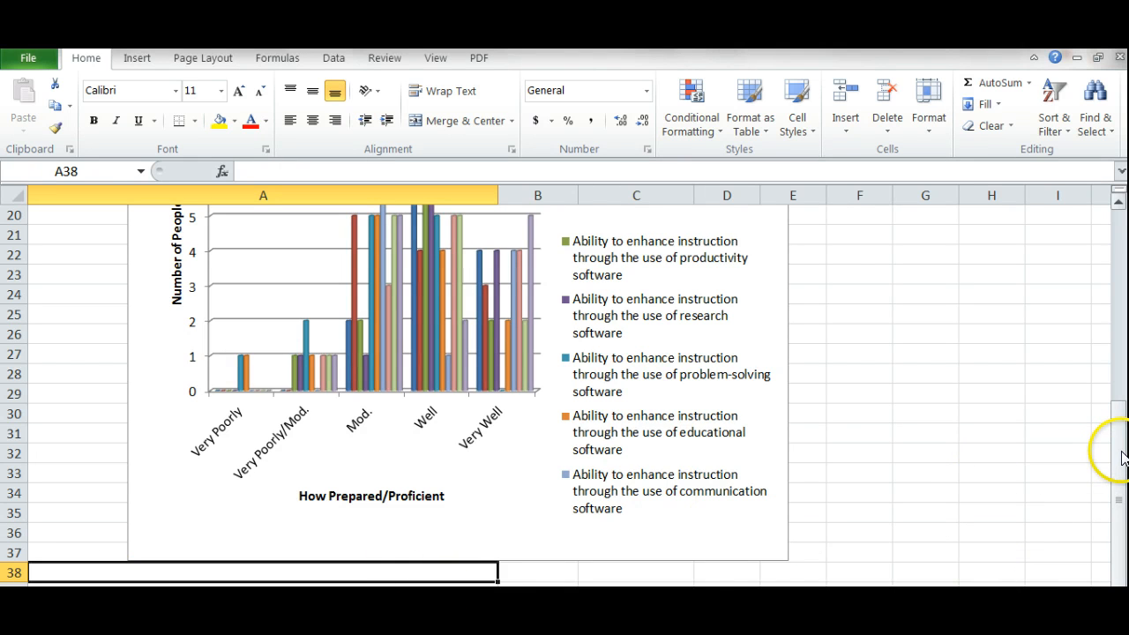
{"action": "left_click_drag", "start_coordinate": [1117, 449], "coordinate": [1093, 193]}
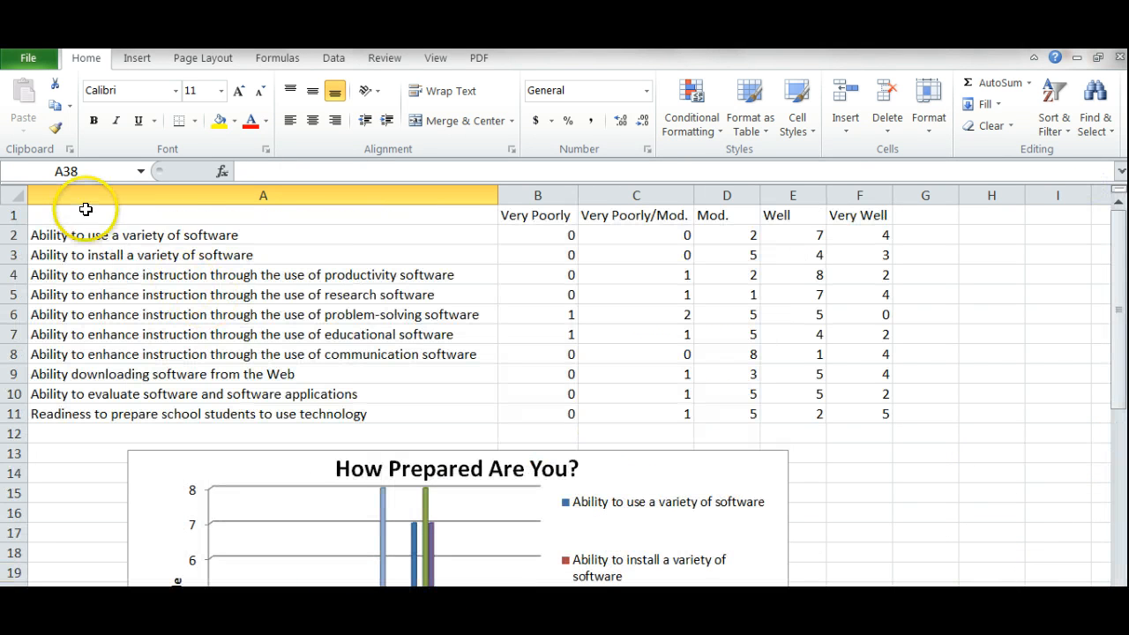
Reselect the table and paste the copy at cell A39 below the chart
{"action": "left_click", "coordinate": [40, 214]}
{"action": "left_click_drag", "start_coordinate": [39, 214], "coordinate": [867, 420]}
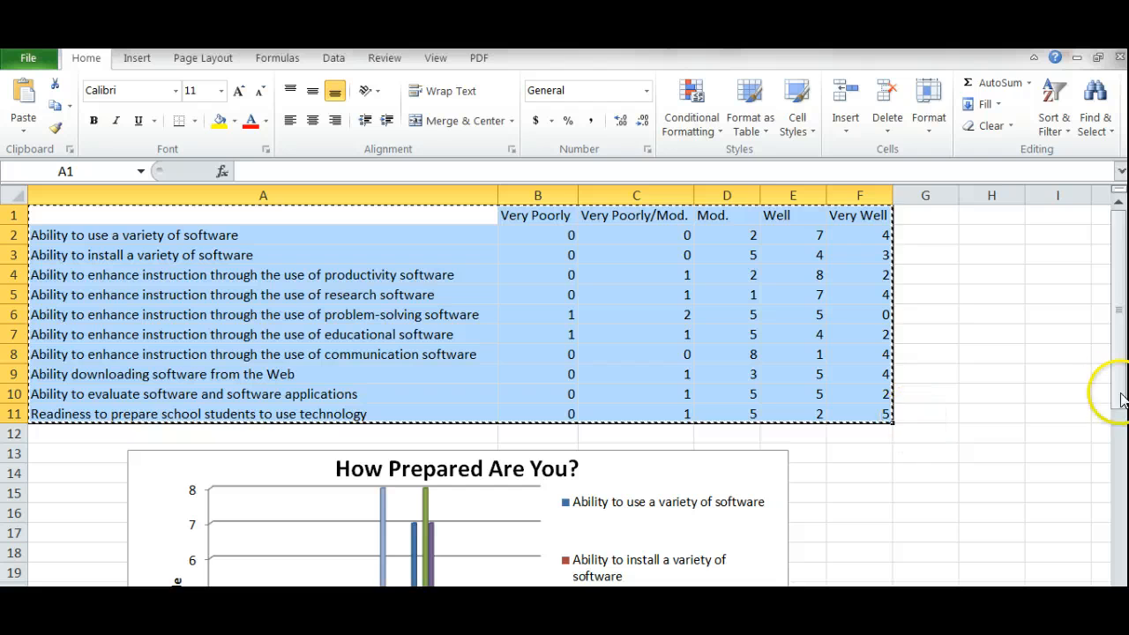
{"action": "left_click_drag", "start_coordinate": [1119, 383], "coordinate": [1117, 522]}
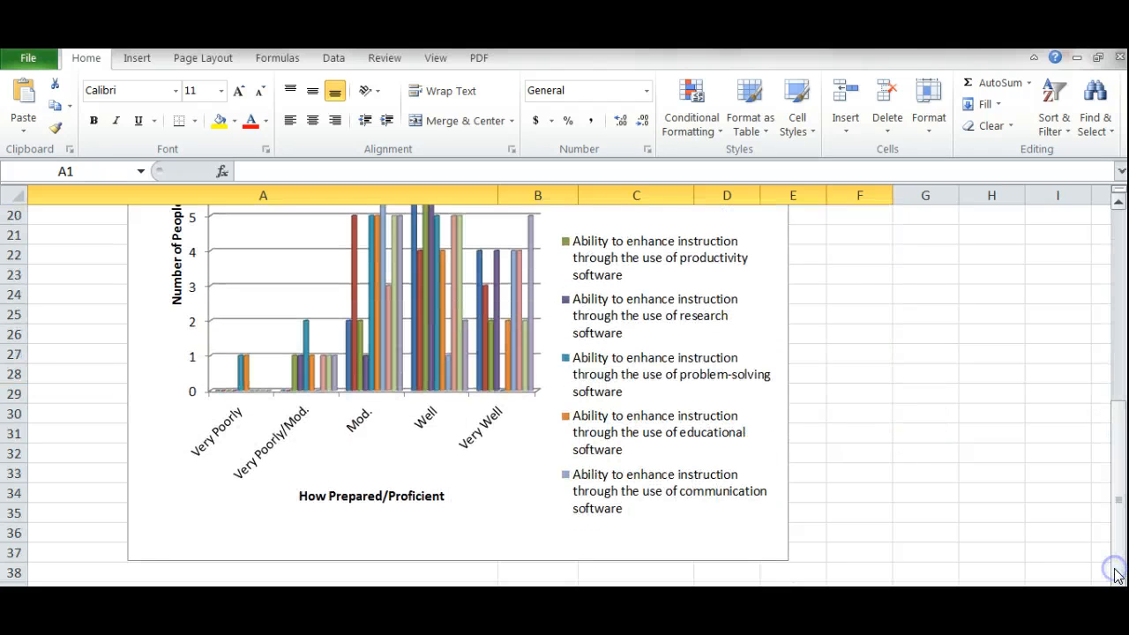
{"action": "left_click", "coordinate": [54, 582]}
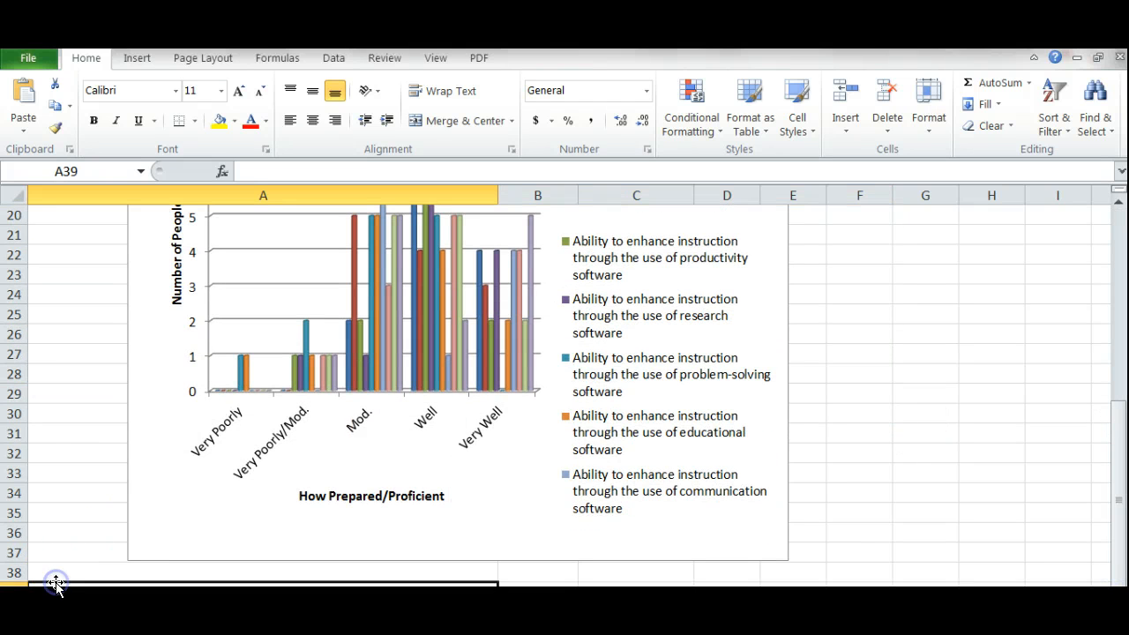
{"action": "key", "text": "ctrl+a"}
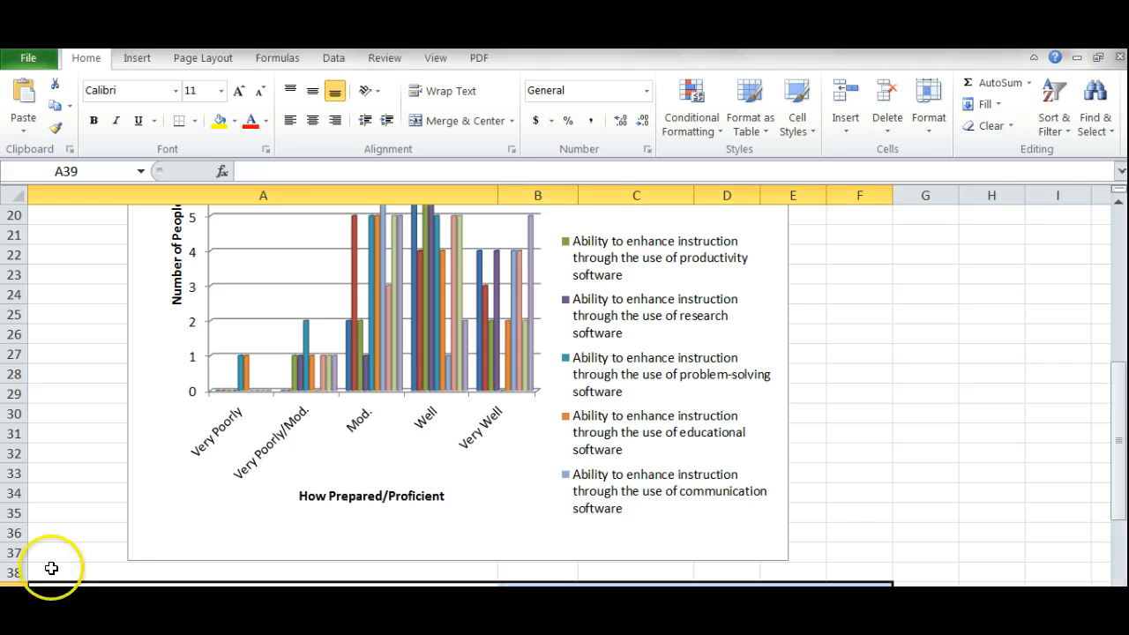
{"action": "left_click", "coordinate": [1118, 398]}
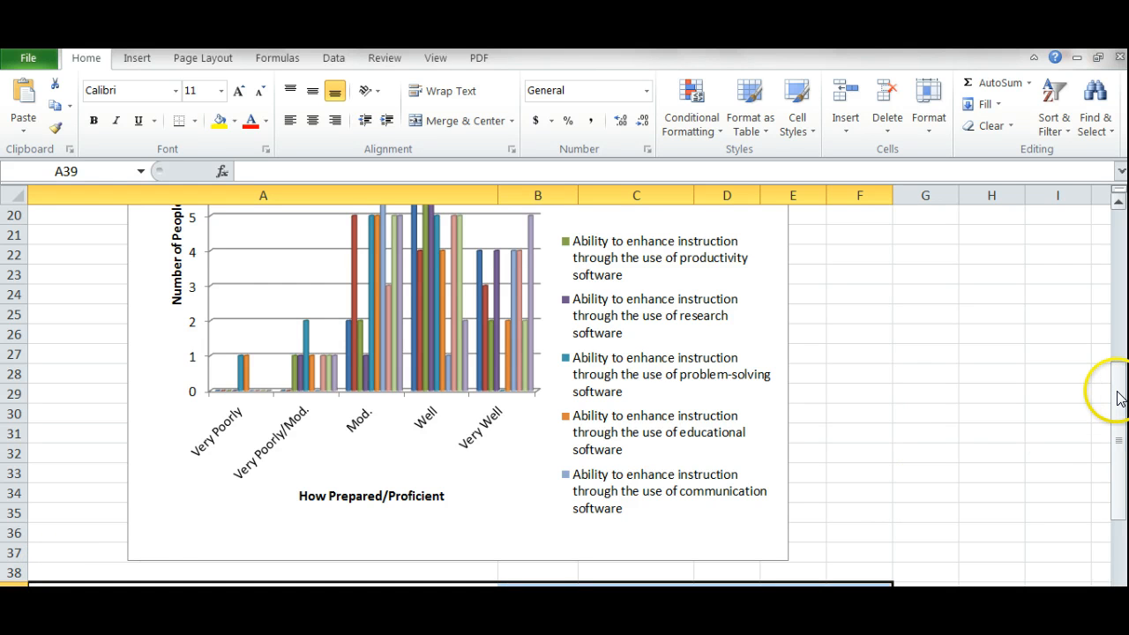
{"action": "left_click_drag", "start_coordinate": [1119, 396], "coordinate": [1101, 550]}
{"action": "left_click", "coordinate": [546, 470]}
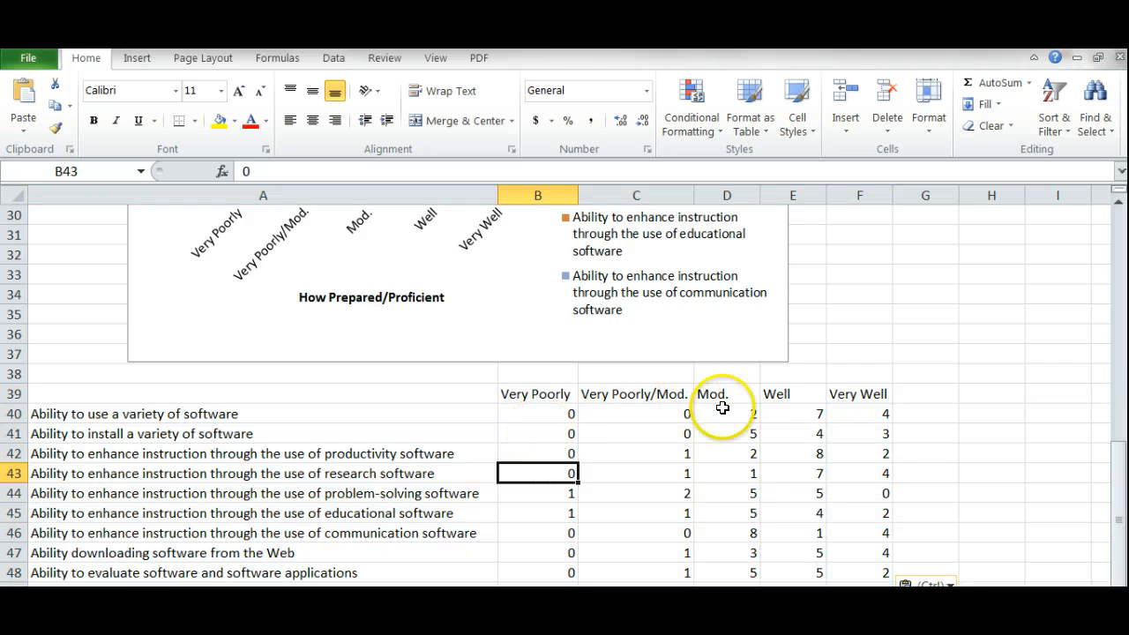
Enter =2/13 in D40 and format it as a percentage (15%)
{"action": "left_click", "coordinate": [750, 416]}
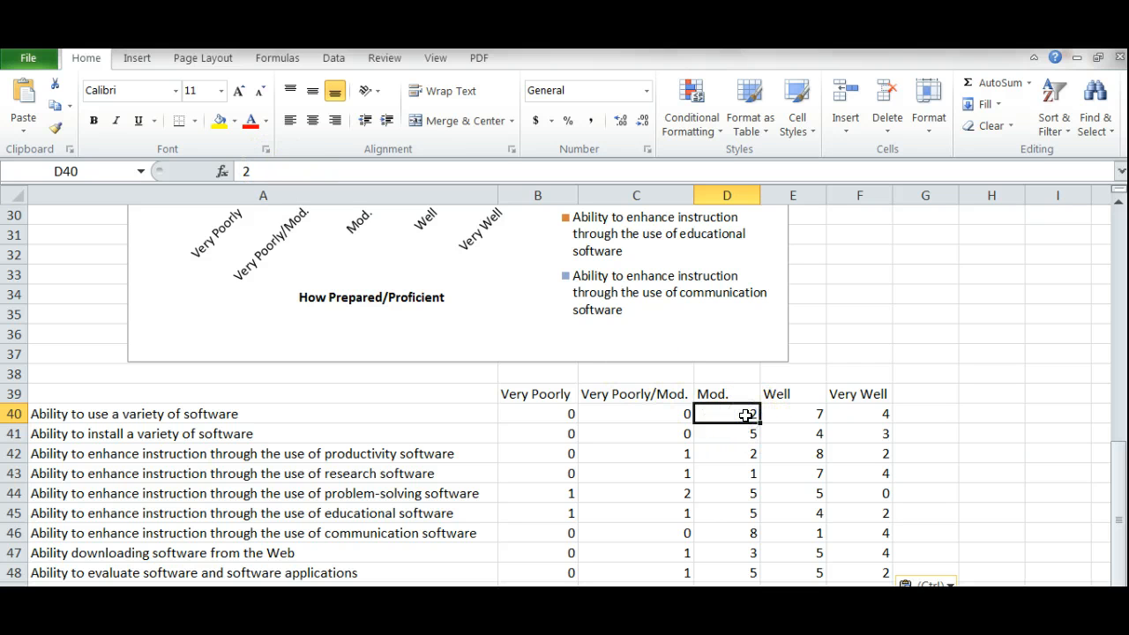
{"action": "type", "text": "=2/13"}
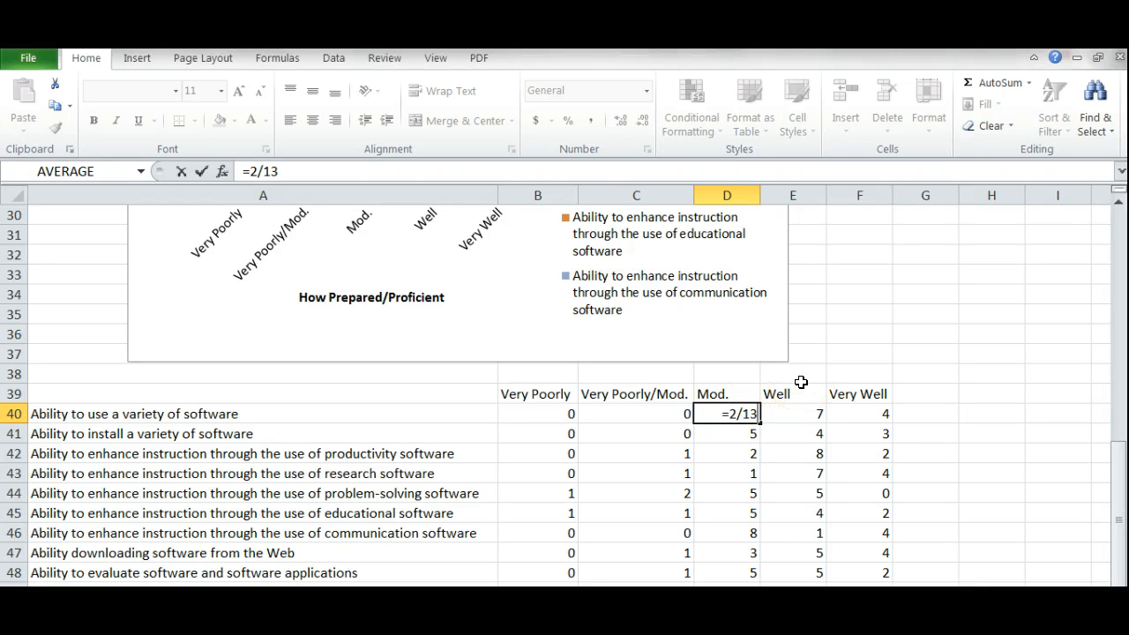
{"action": "key", "text": "Return"}
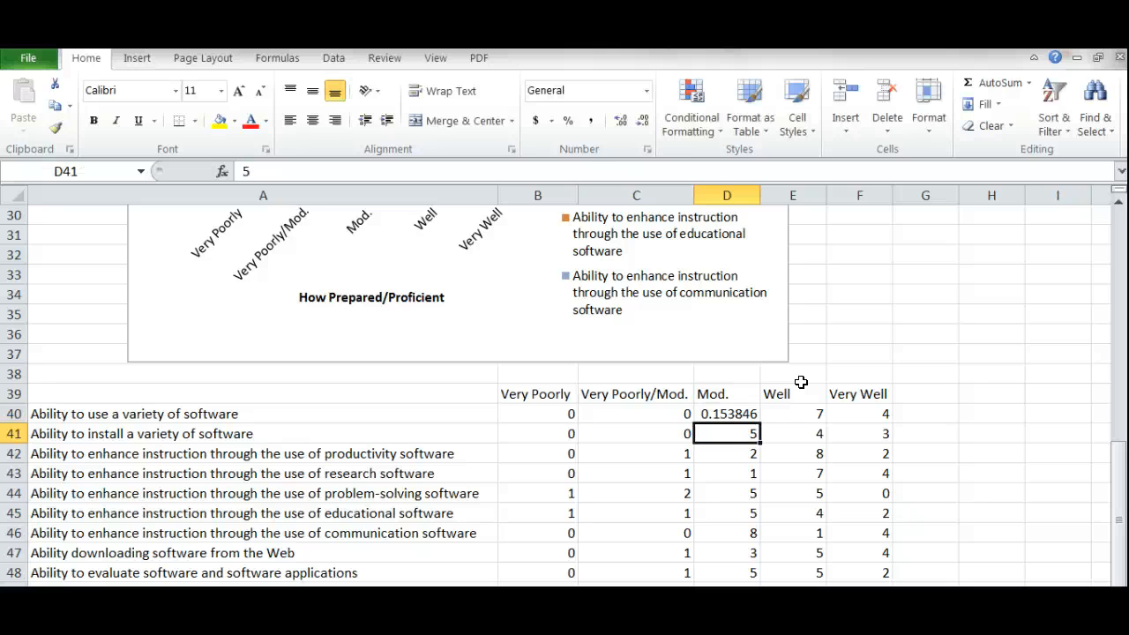
{"action": "left_click", "coordinate": [739, 418]}
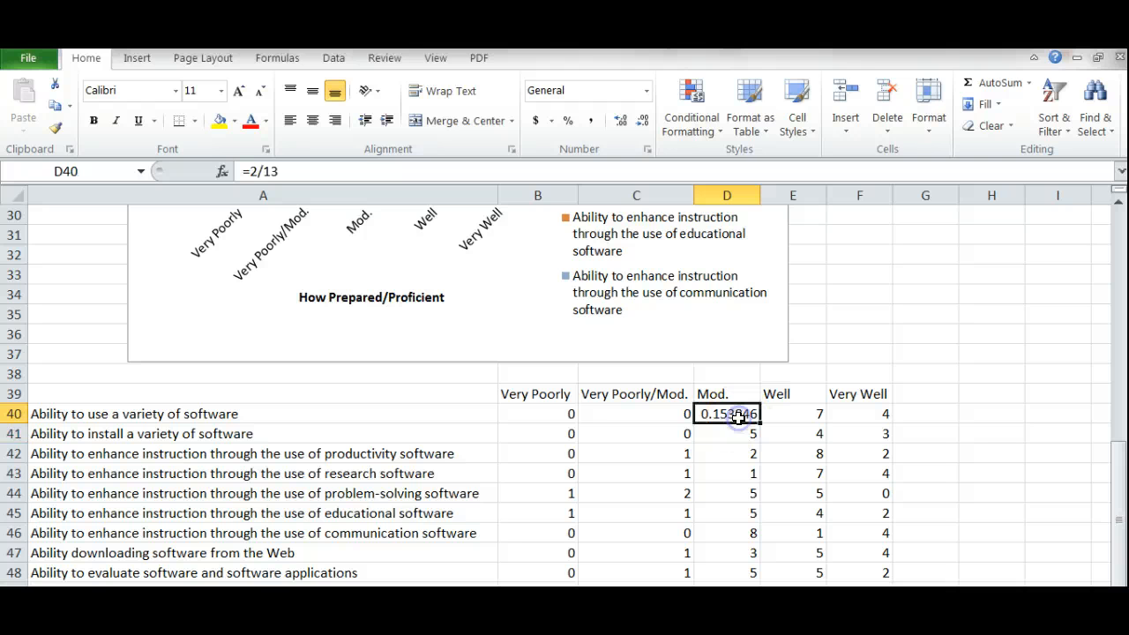
{"action": "left_click", "coordinate": [568, 123]}
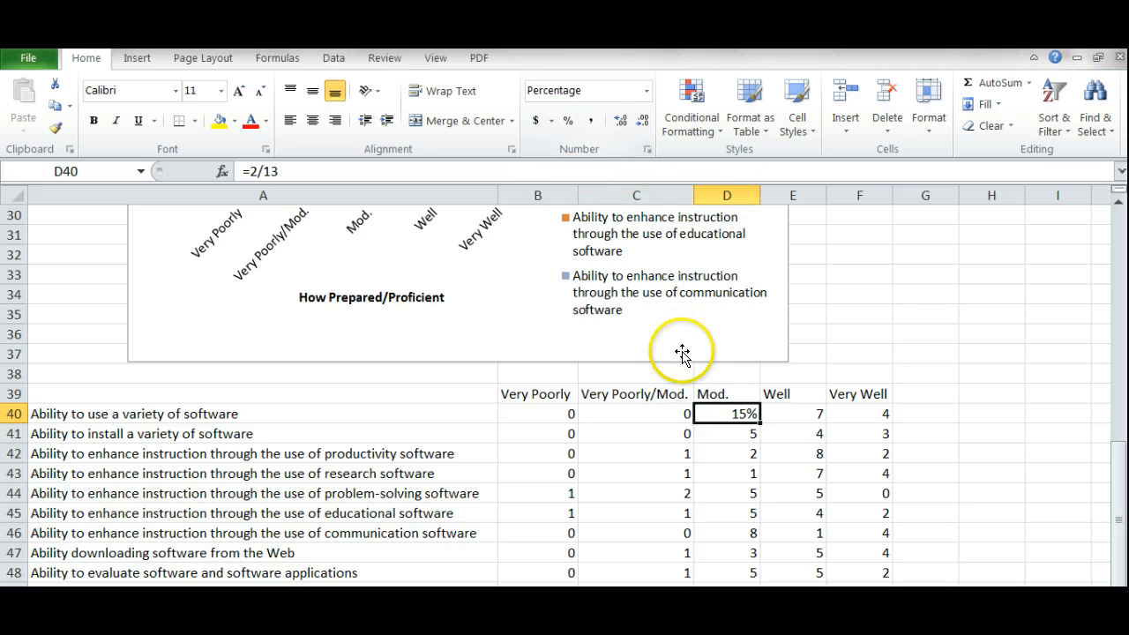
Enter =7/13 in E40 and format it as a percentage (54%)
{"action": "left_click", "coordinate": [812, 414]}
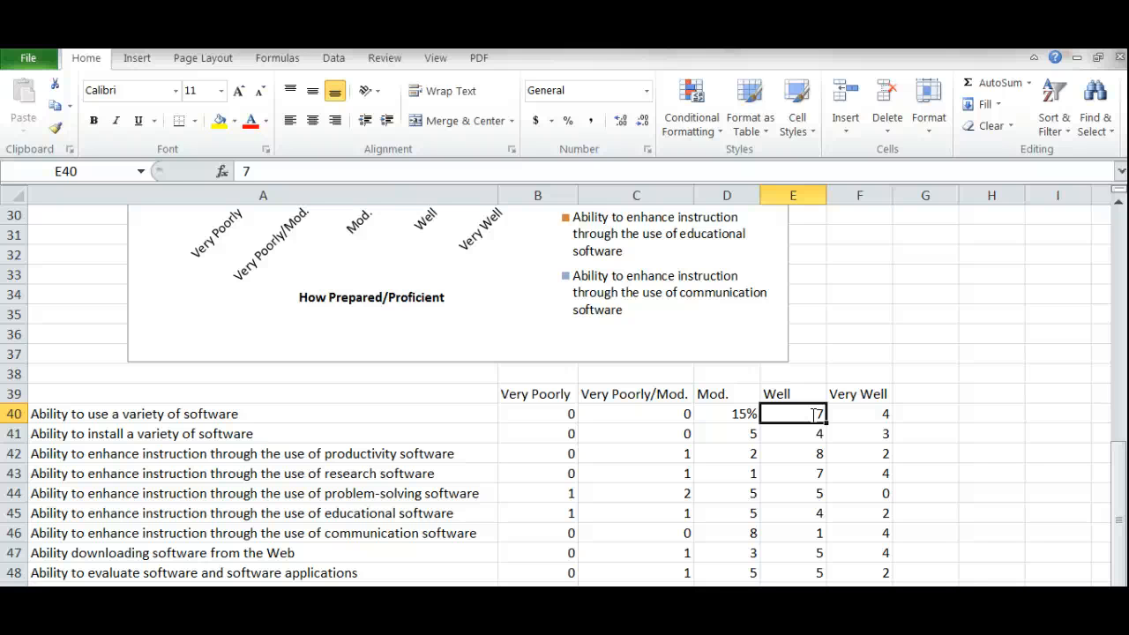
{"action": "type", "text": "="}
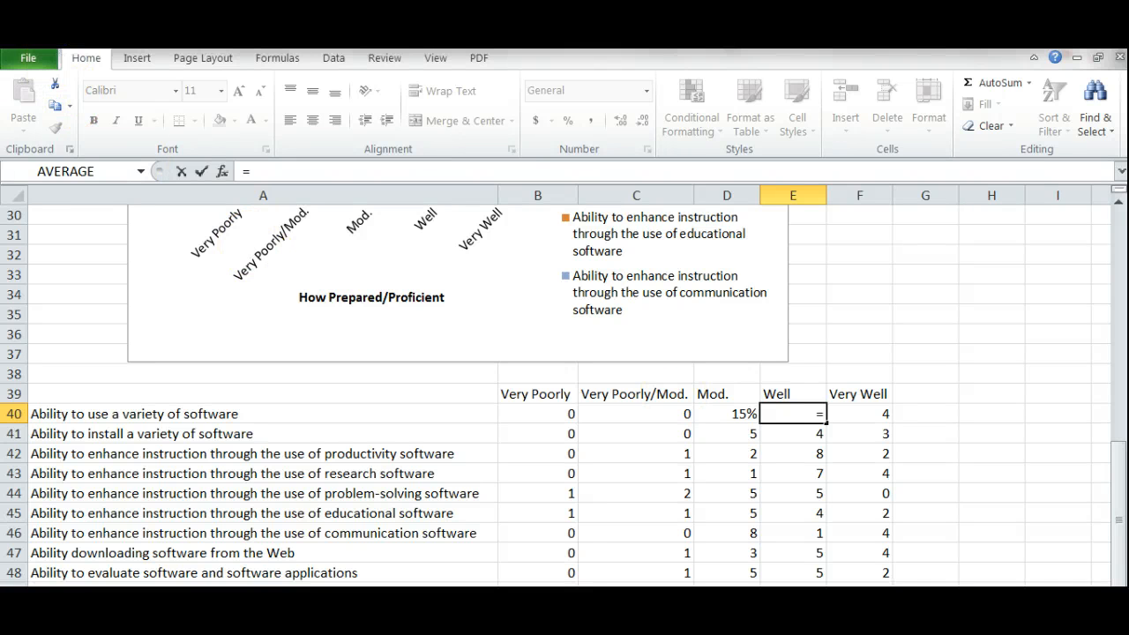
{"action": "left_click", "coordinate": [63, 39]}
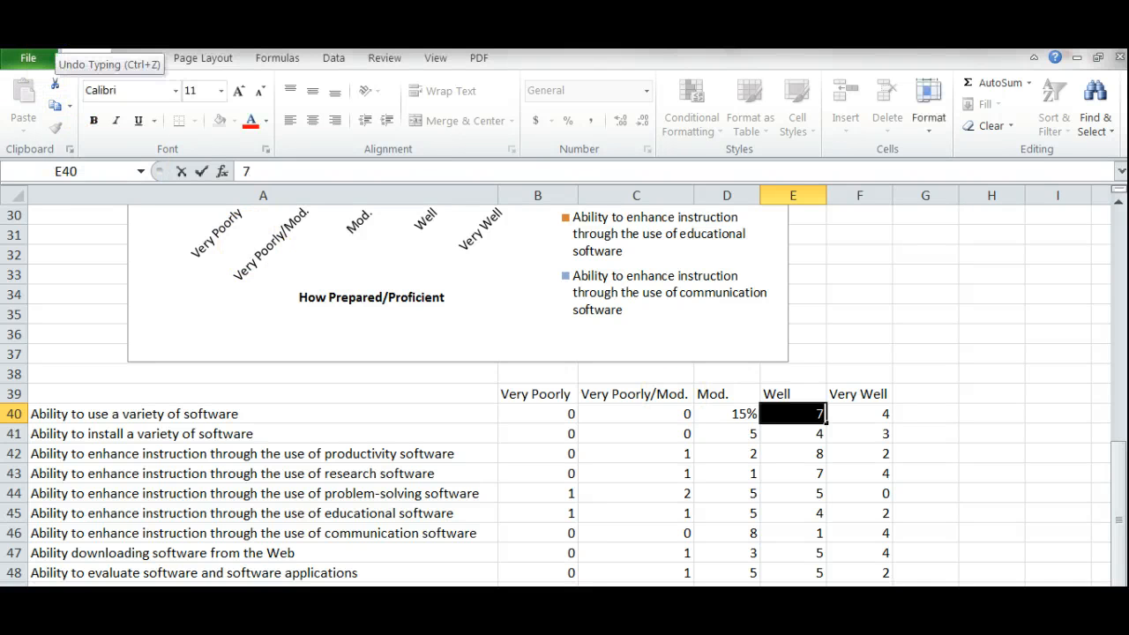
{"action": "type", "text": "=7/13"}
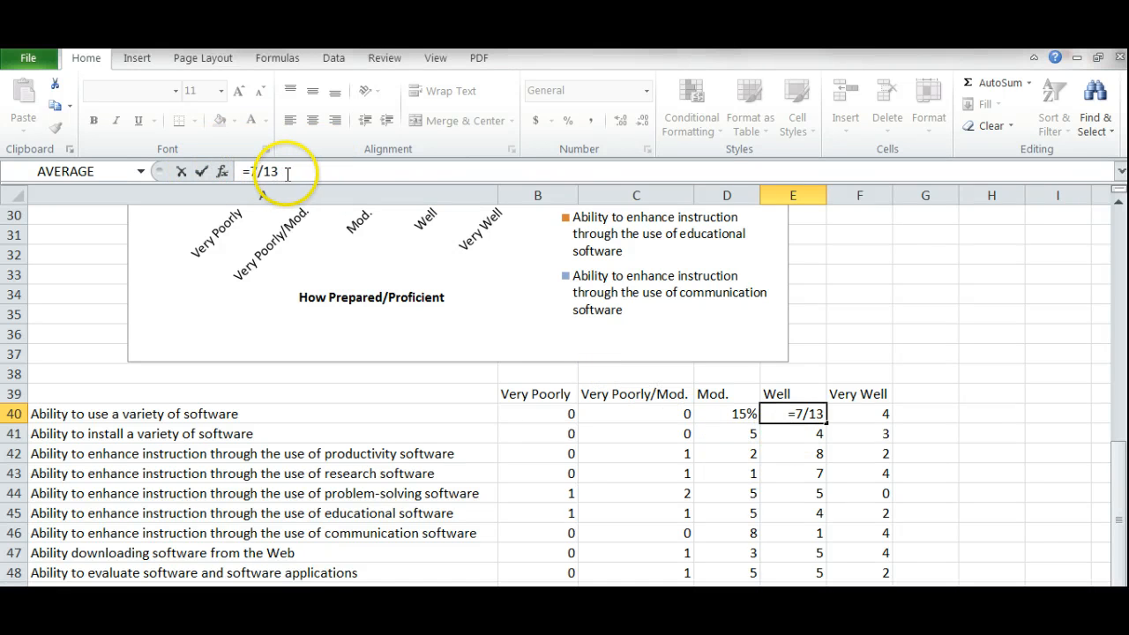
{"action": "left_click", "coordinate": [201, 172]}
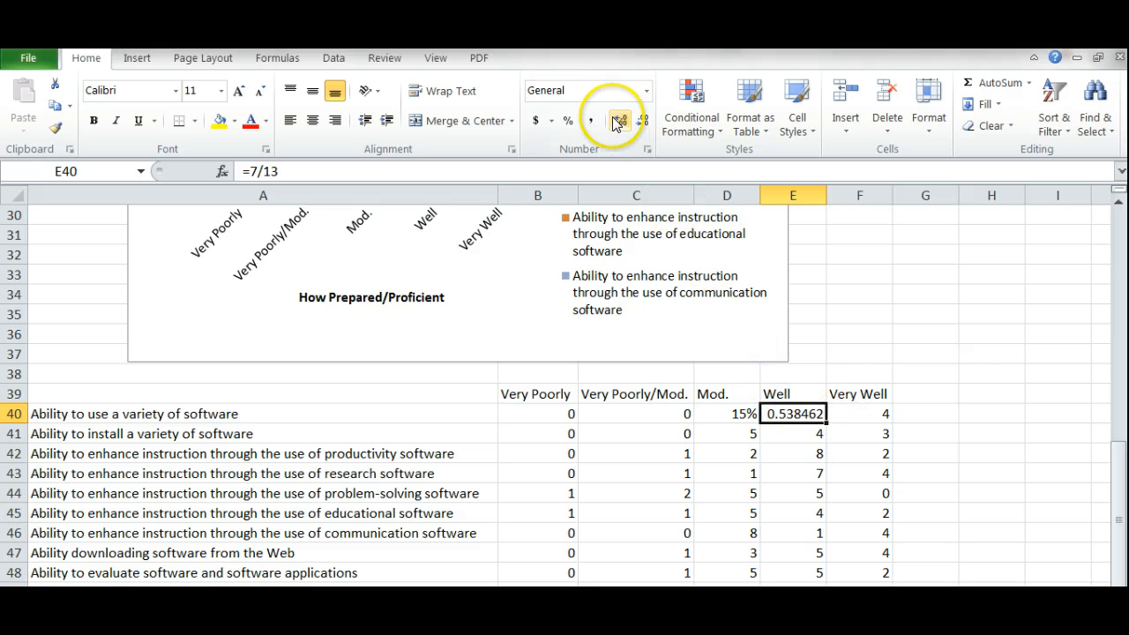
{"action": "left_click", "coordinate": [568, 120]}
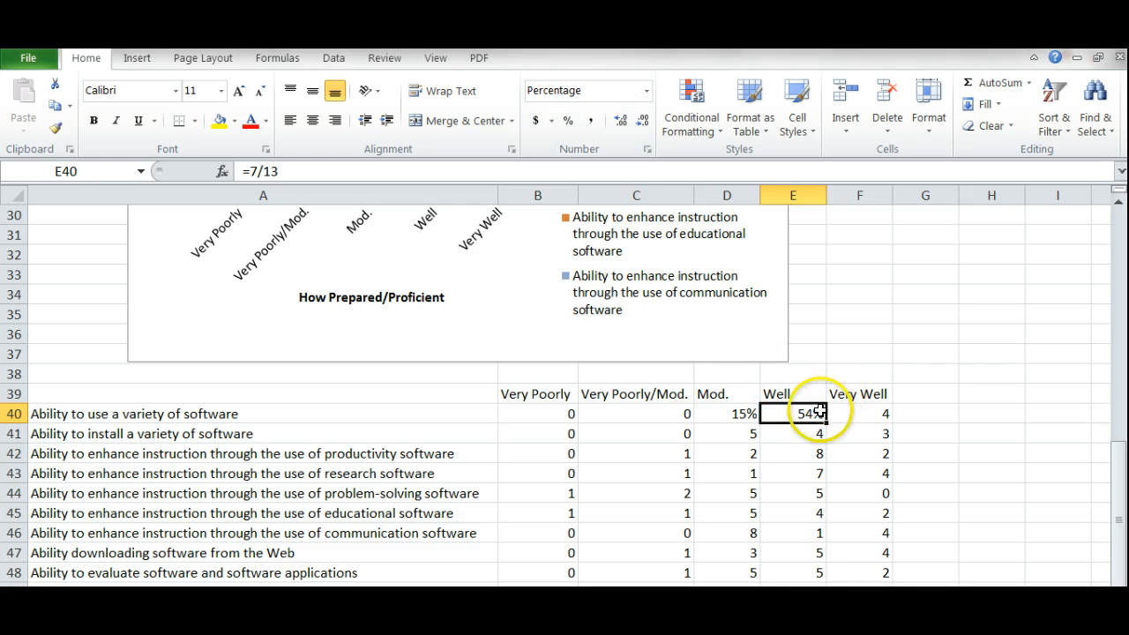
{"action": "left_click", "coordinate": [875, 415]}
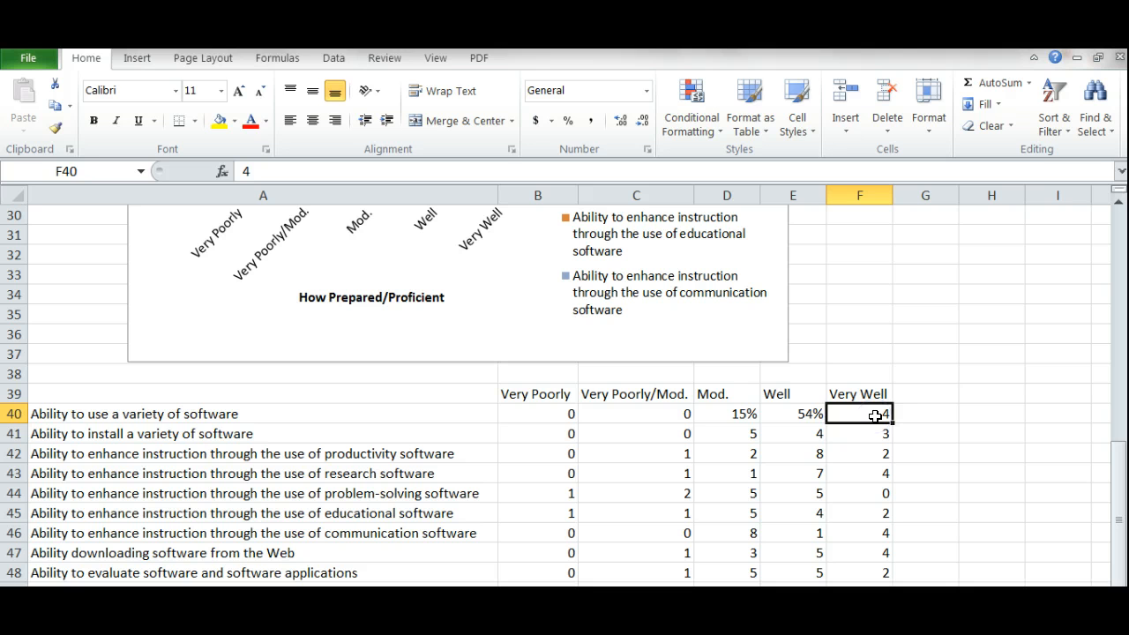
Replace the Very Well counts in F40 and F41 with =4/13 and =3/13 (0.307692, 0.230769)
{"action": "type", "text": "=4/13"}
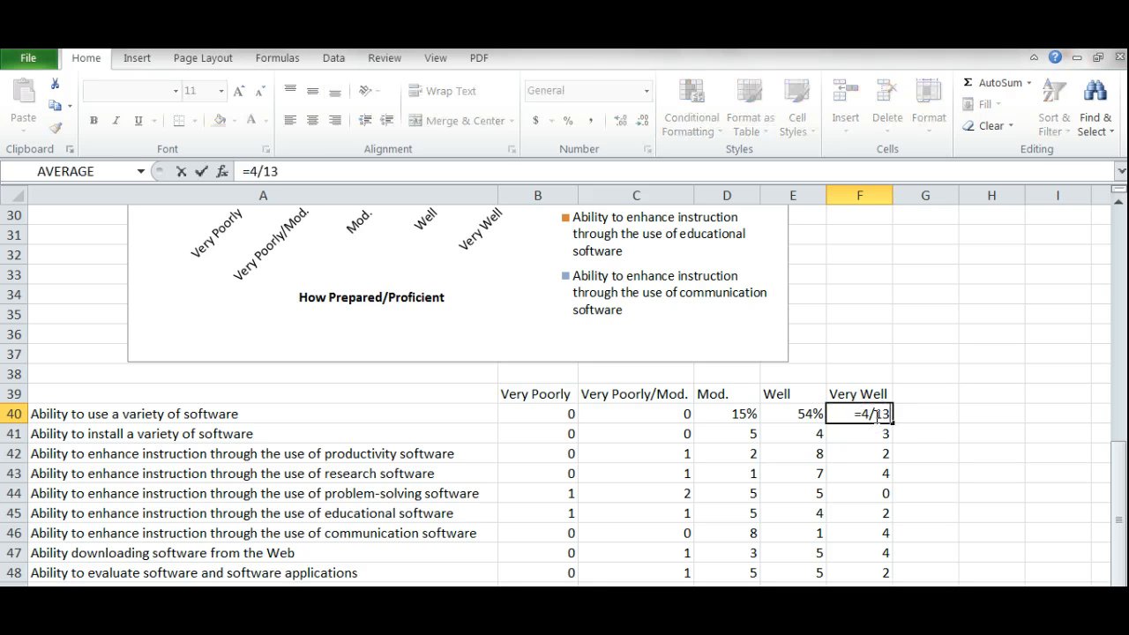
{"action": "key", "text": "Return"}
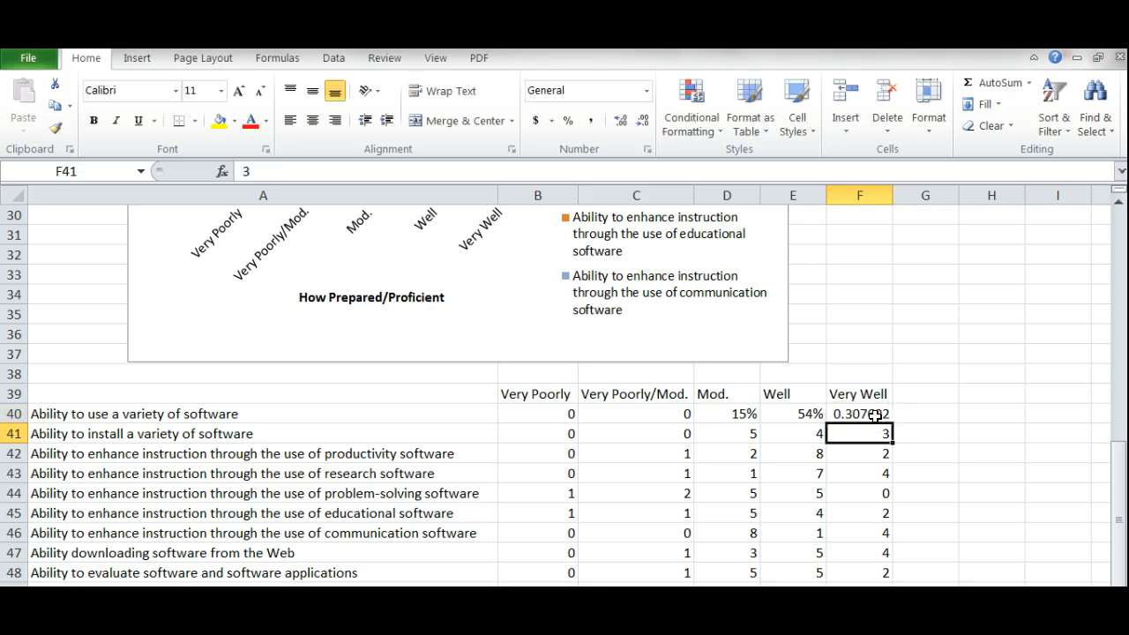
{"action": "type", "text": "=3/"}
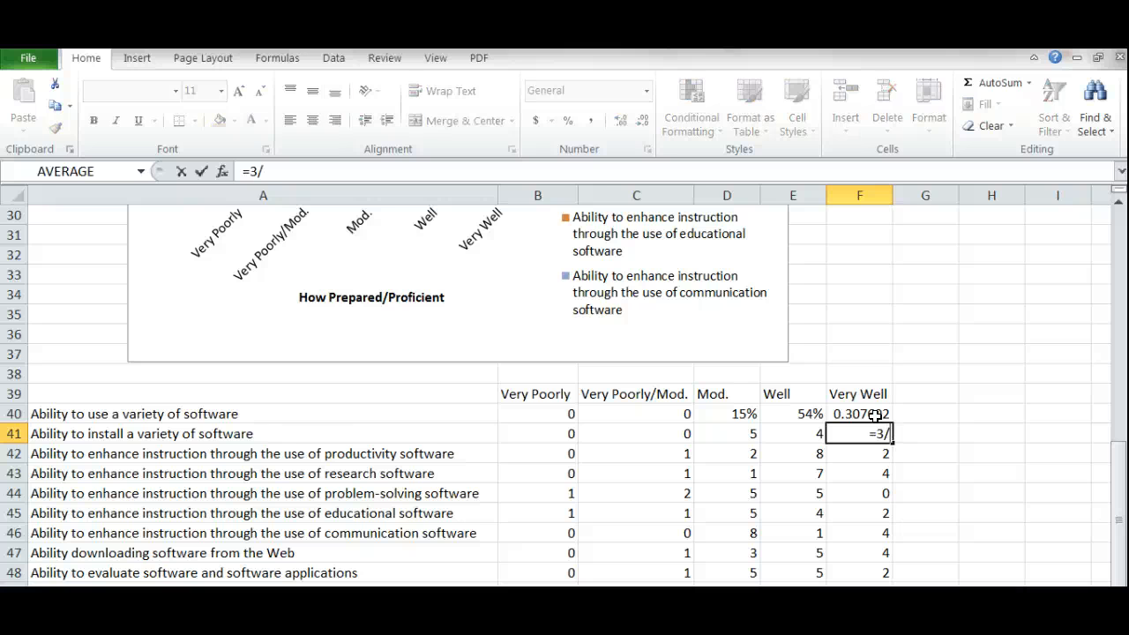
{"action": "type", "text": "13"}
{"action": "key", "text": "Return"}
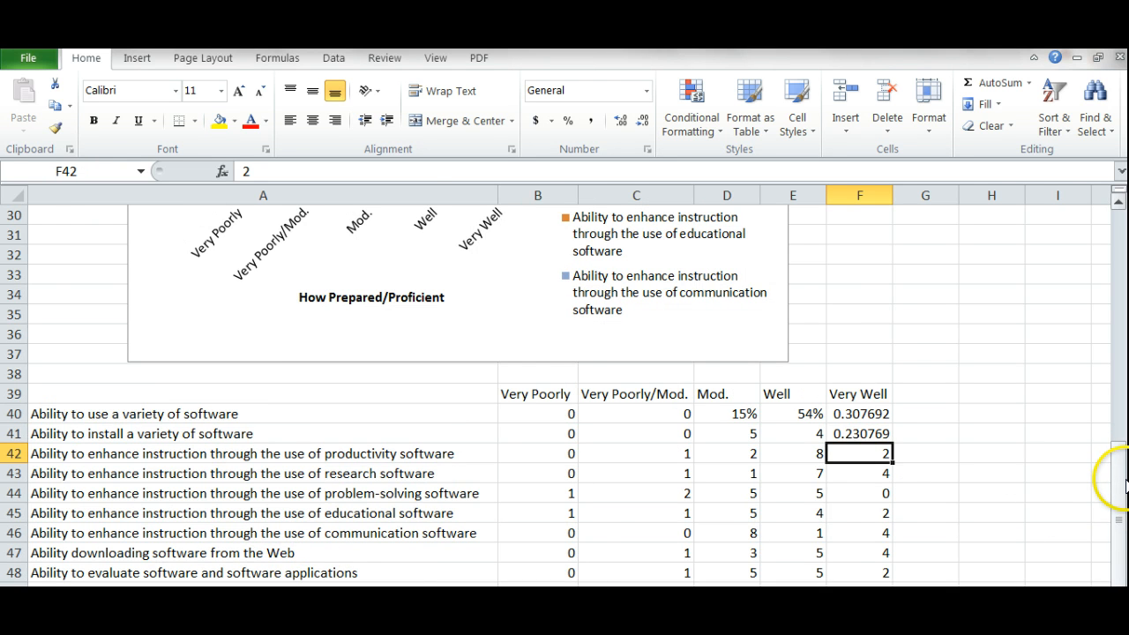
{"action": "left_click_drag", "start_coordinate": [1122, 481], "coordinate": [1095, 538]}
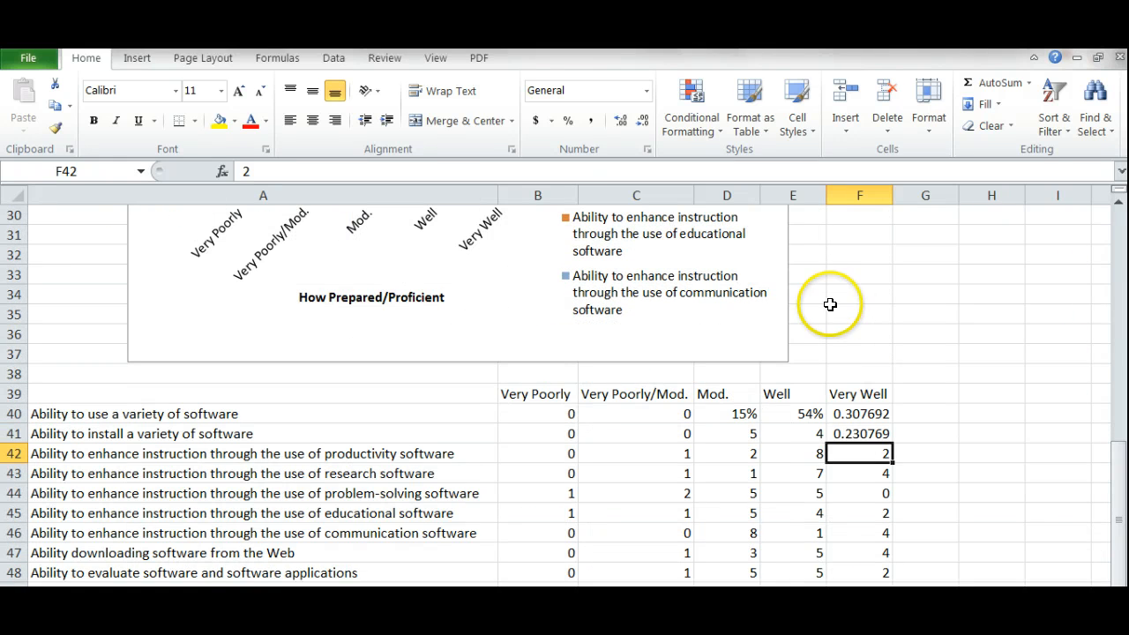